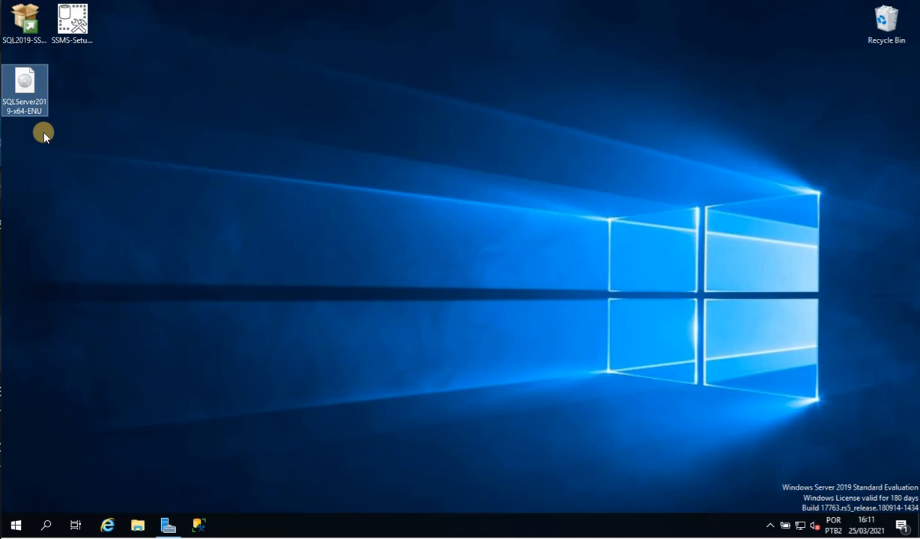
# Mount the SQLServer2019-x64-ENU disc image, run its setup application as administrator, and minimize the file window
pyautogui.rightClick(28, 87)
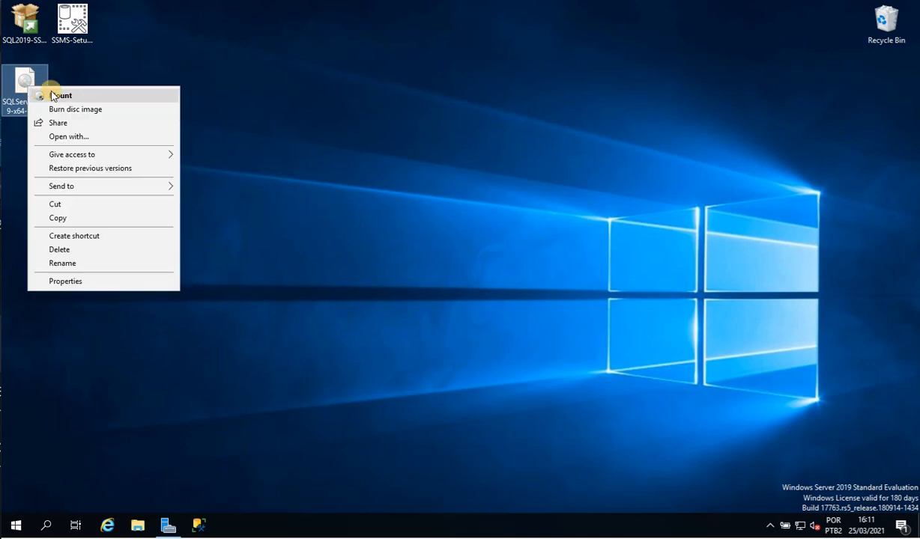
pyautogui.click(61, 96)
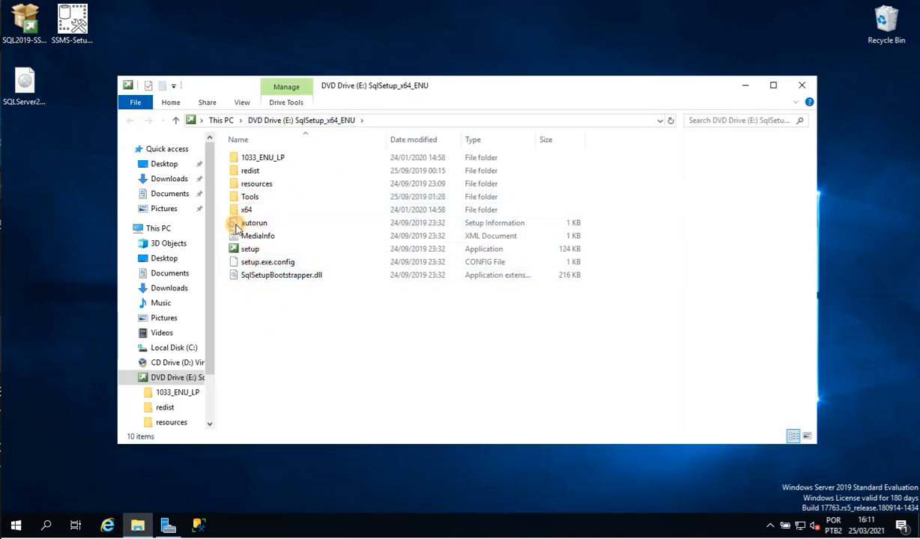
pyautogui.rightClick(239, 251)
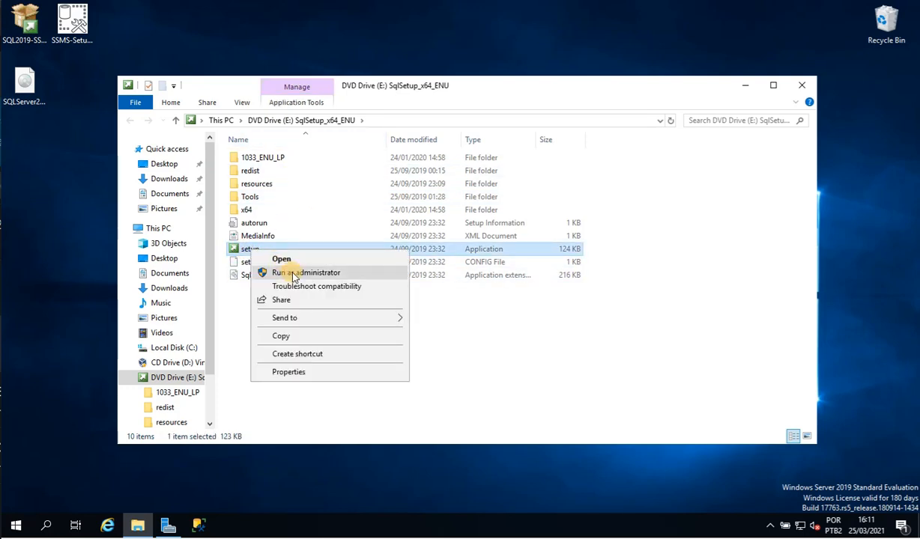
pyautogui.click(294, 274)
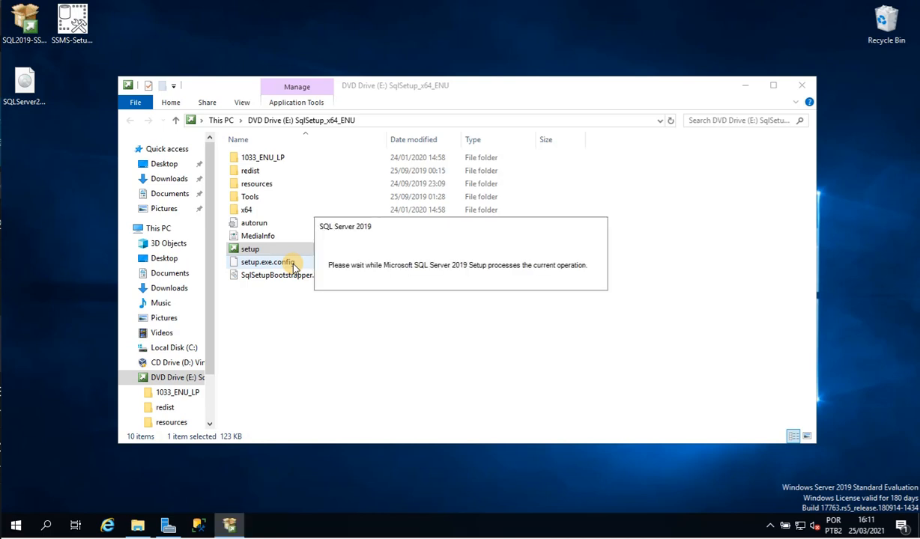
pyautogui.click(744, 87)
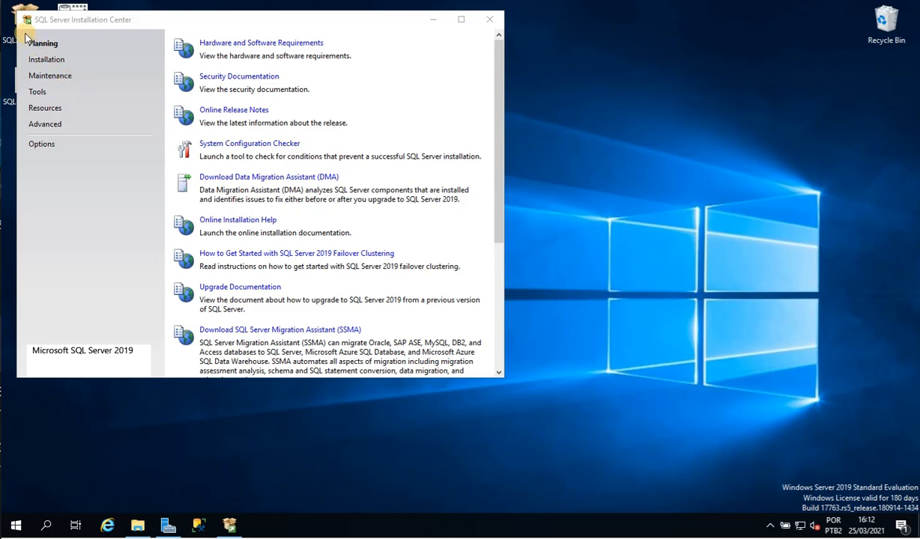
# Launch a new SQL Server stand-alone installation and minimize the Installation Center
pyautogui.click(46, 62)
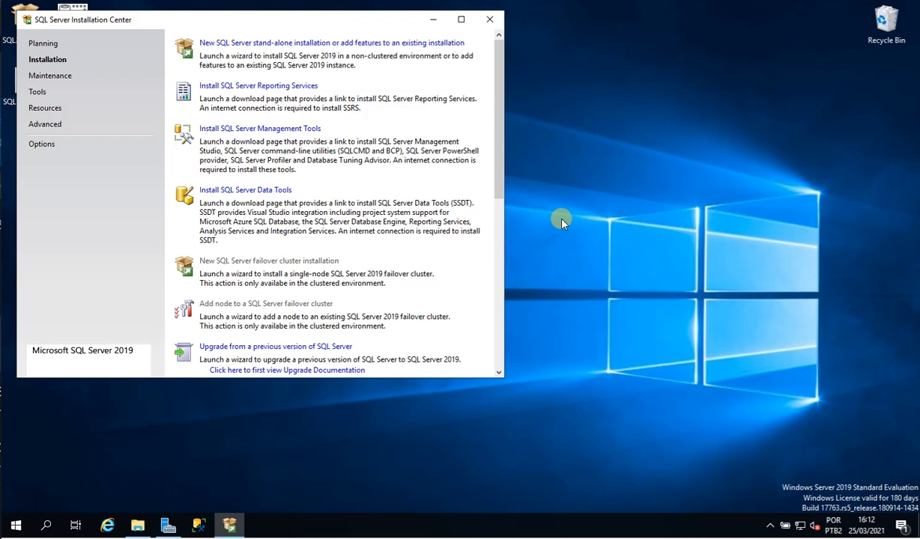
pyautogui.click(318, 43)
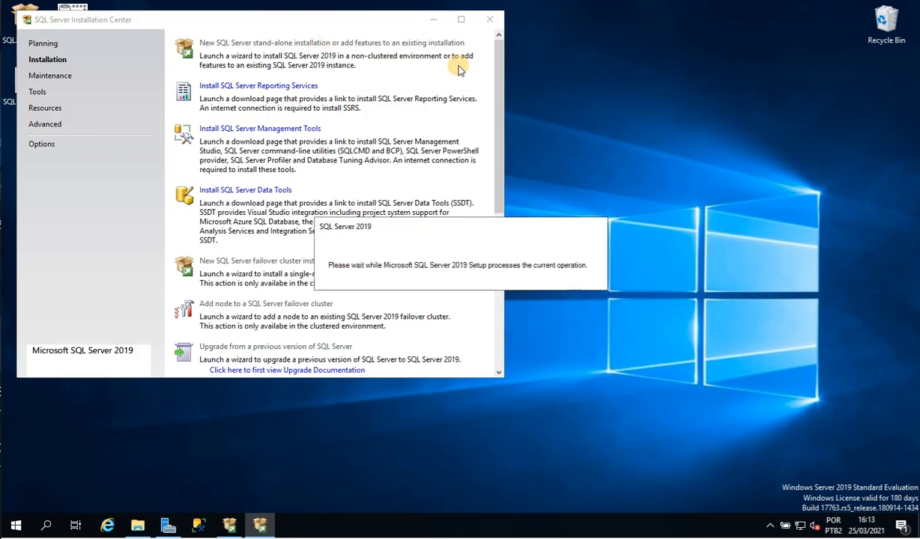
pyautogui.click(433, 20)
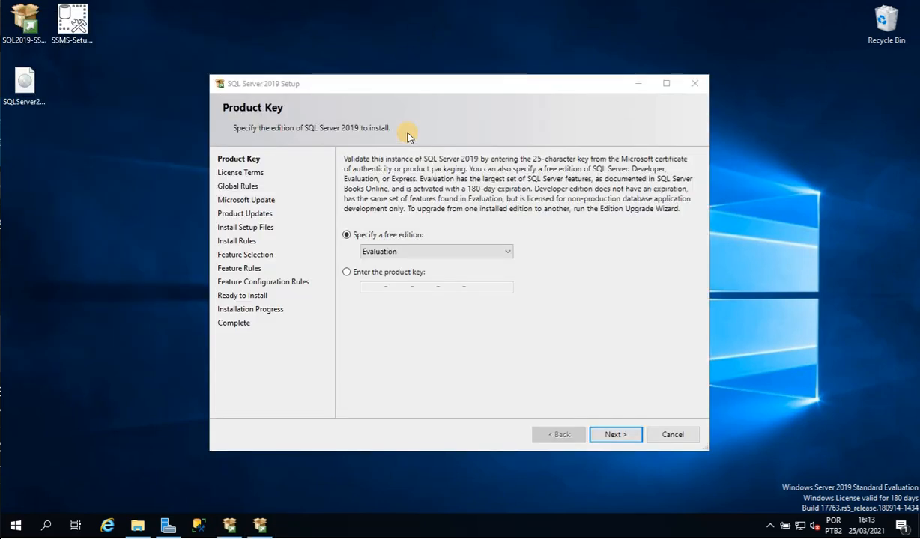
# Choose Developer as the free edition and continue to the license terms
pyautogui.click(403, 252)
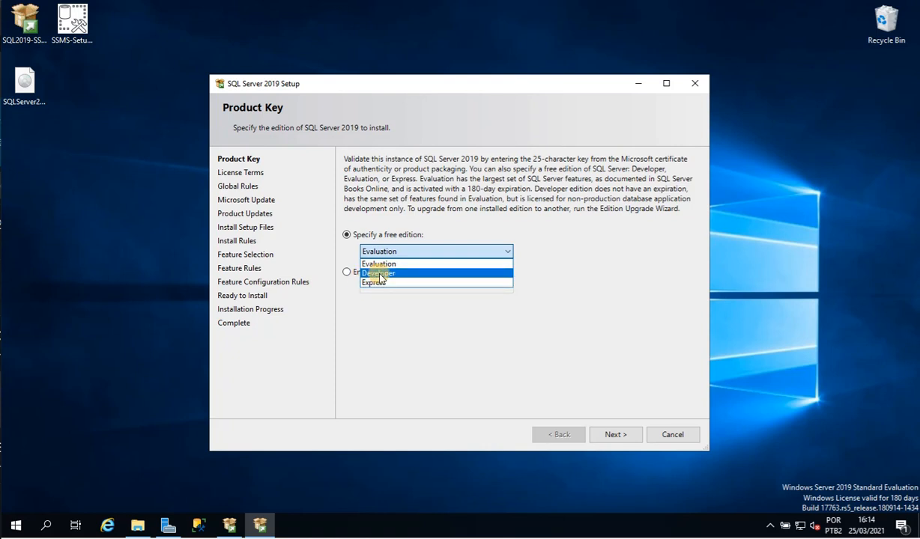
pyautogui.click(379, 274)
pyautogui.click(614, 436)
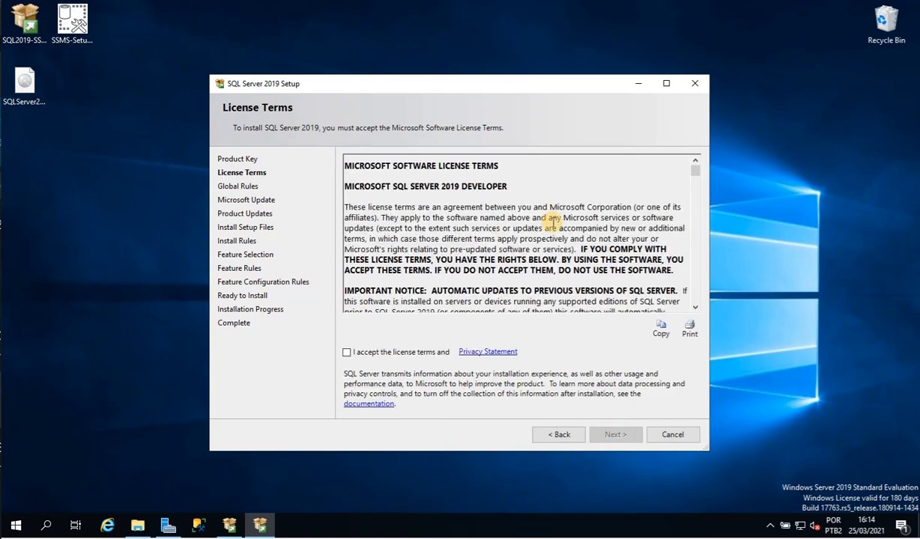
# Accept the license terms and continue to feature selection, leaving the Microsoft Update check disabled
pyautogui.click(347, 353)
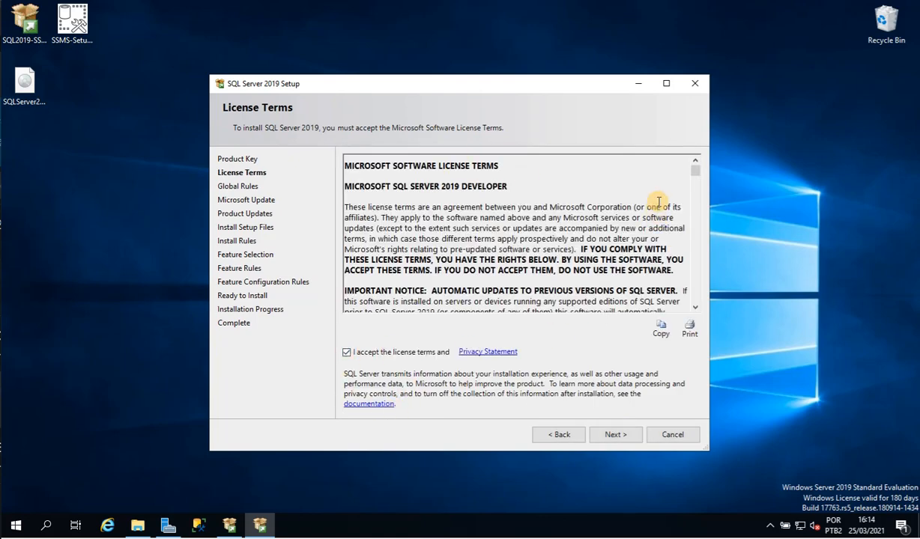
pyautogui.moveTo(694, 175); pyautogui.dragTo(695, 312)
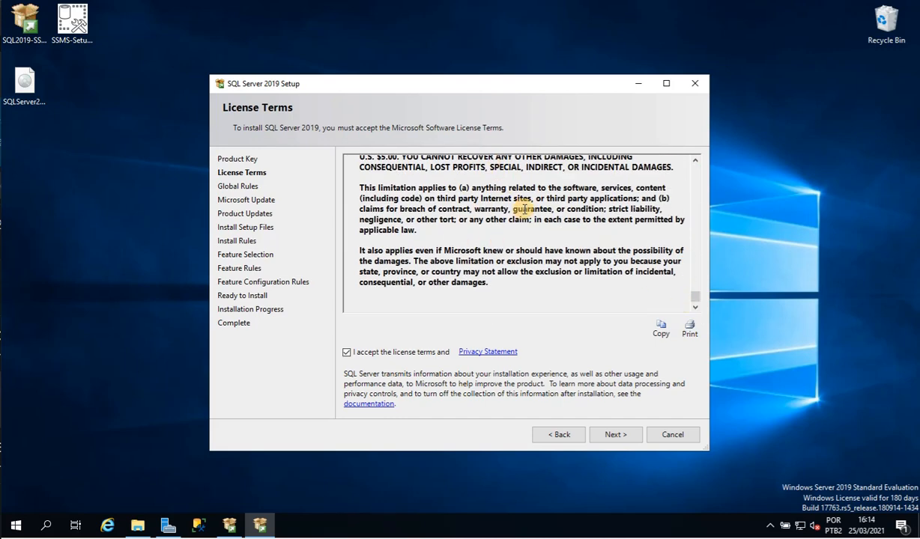
pyautogui.click(615, 436)
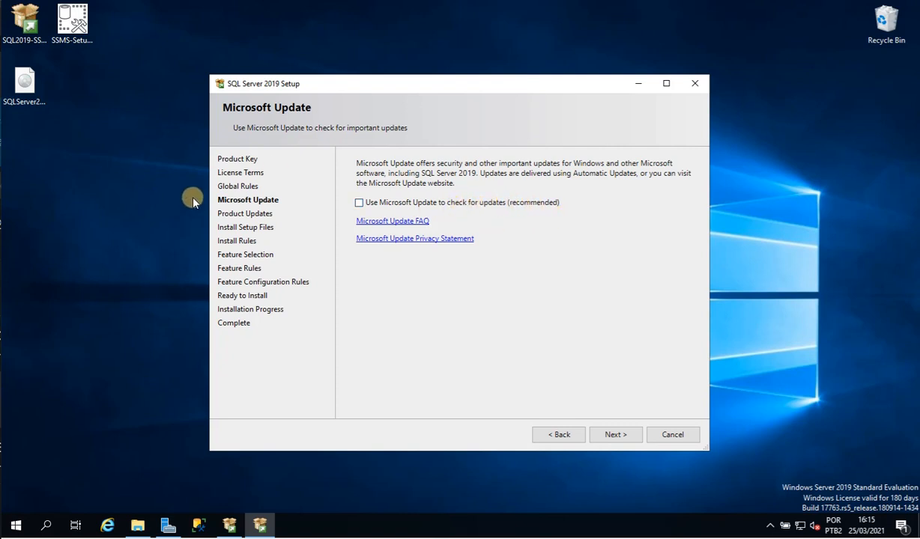
pyautogui.click(612, 434)
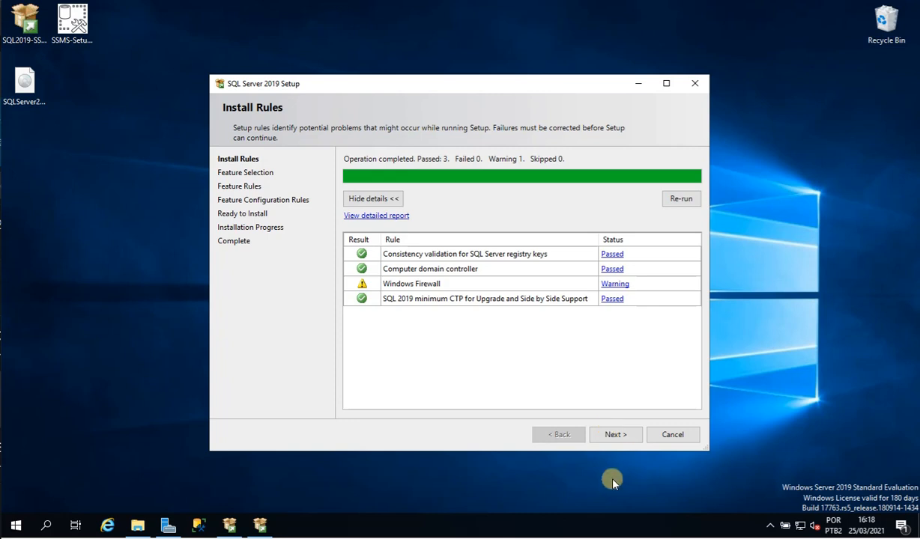
pyautogui.click(620, 435)
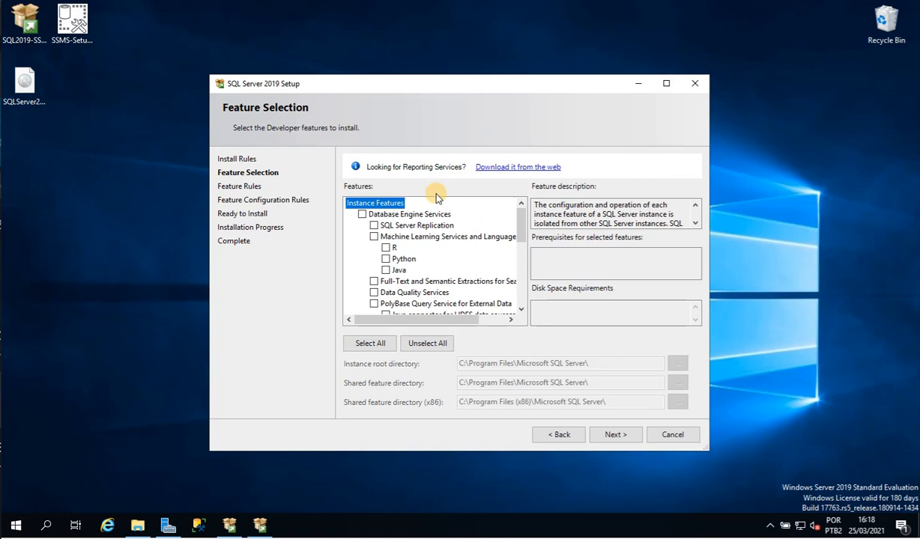
# Select Database Engine Services and Full-Text and Semantic Extractions for Search for installation, and continue to the instance configuration
pyautogui.click(361, 215)
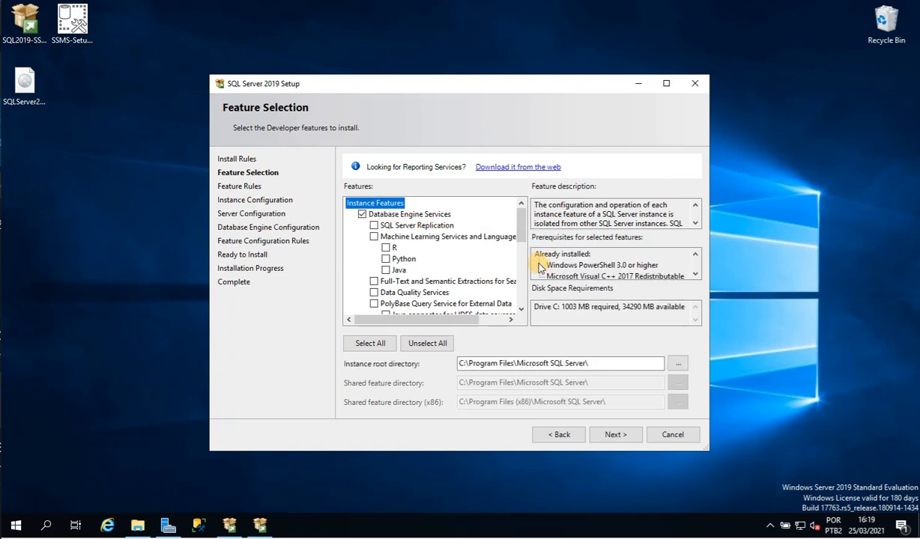
pyautogui.click(374, 283)
pyautogui.moveTo(521, 234); pyautogui.dragTo(526, 297)
pyautogui.click(616, 436)
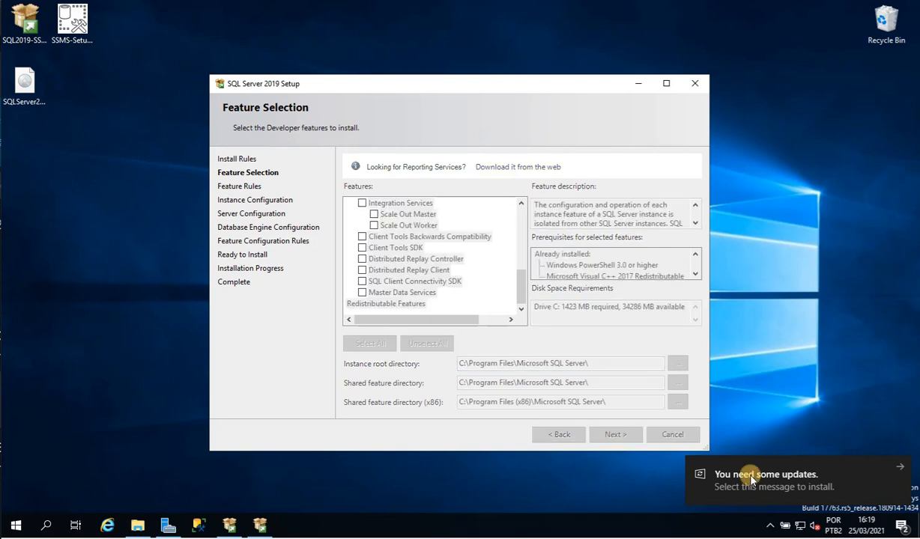
pyautogui.click(900, 470)
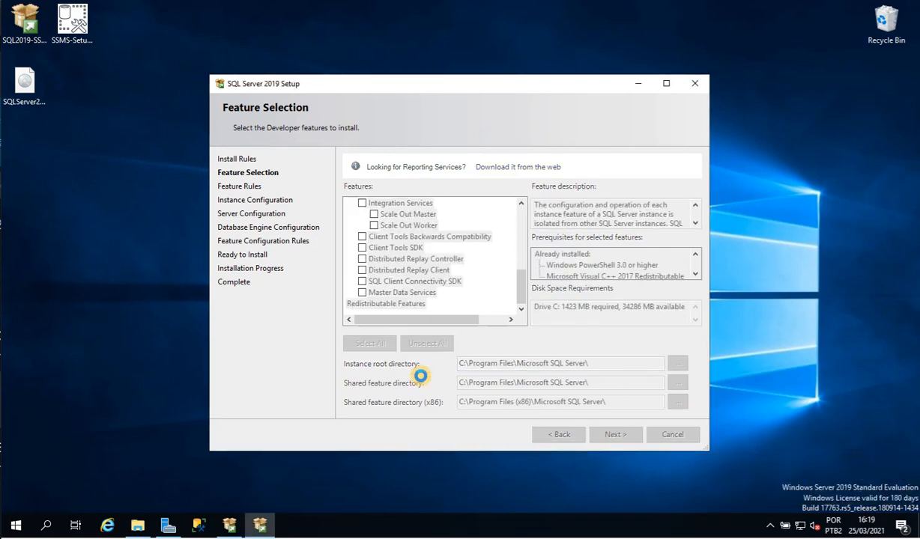
pyautogui.click(359, 342)
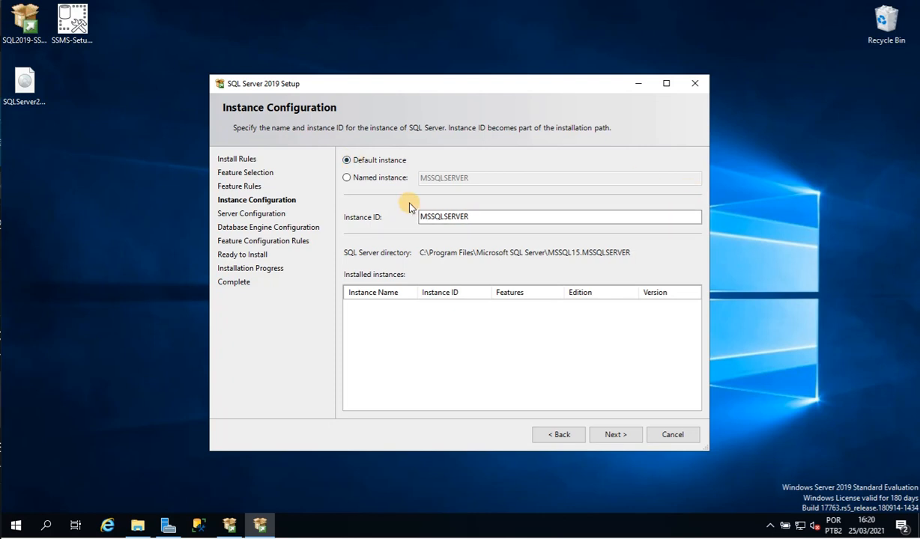
# Keep the default instance with instance ID MSSQLSERVER and continue to the server configuration
pyautogui.click(469, 217)
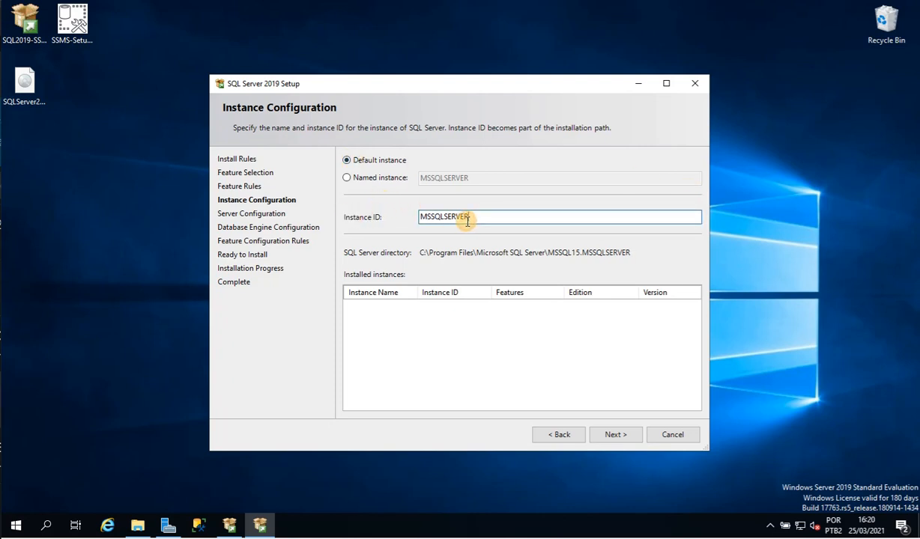
pyautogui.moveTo(472, 216); pyautogui.dragTo(416, 216)
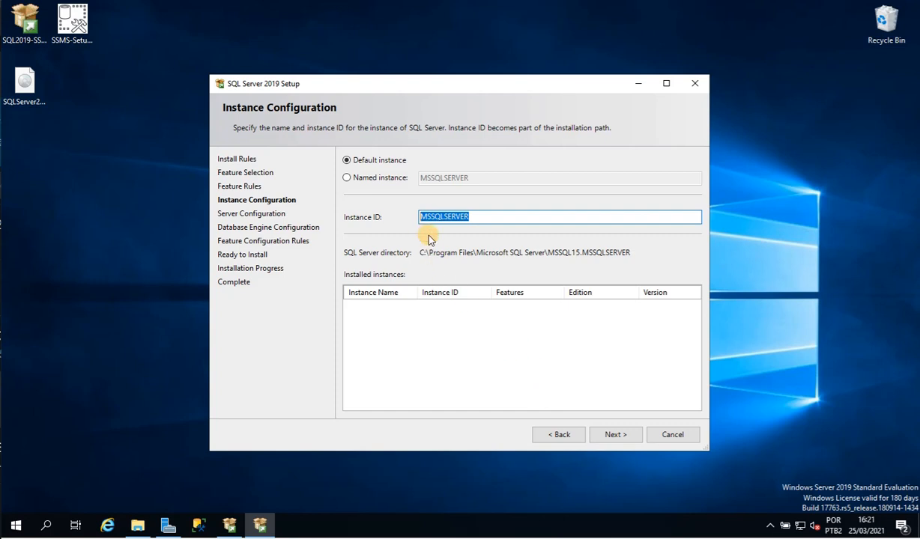
pyautogui.click(614, 436)
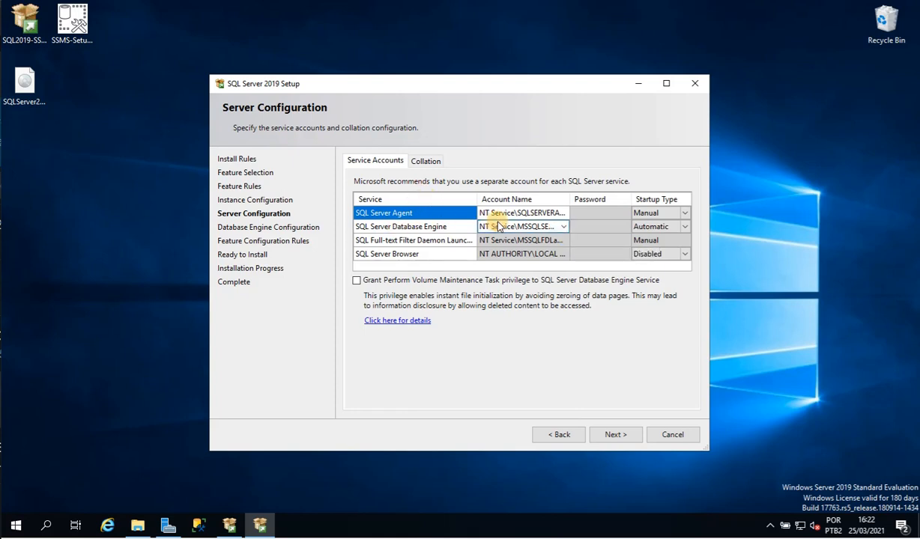
# Widen the Account Name column to check the service accounts, then accept the defaults and continue to the database engine configuration
pyautogui.click(517, 213)
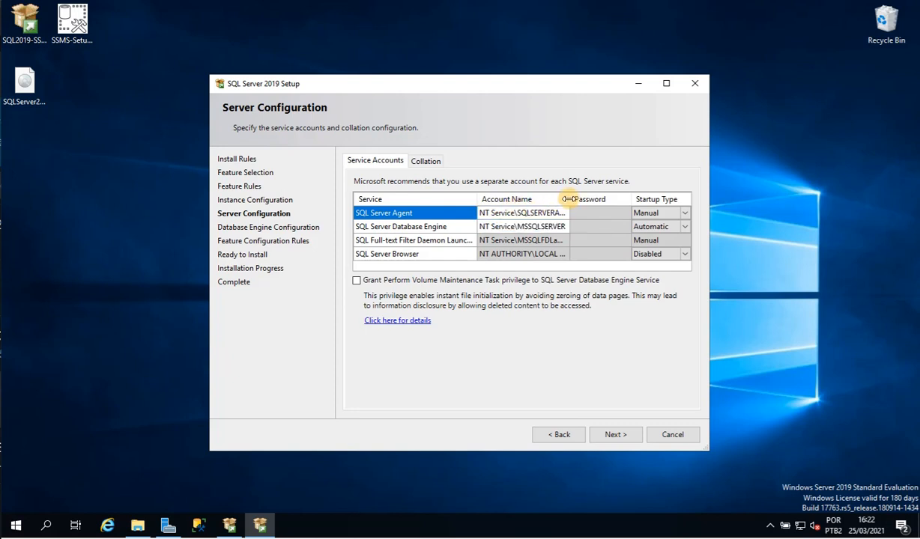
pyautogui.moveTo(569, 199); pyautogui.dragTo(599, 199)
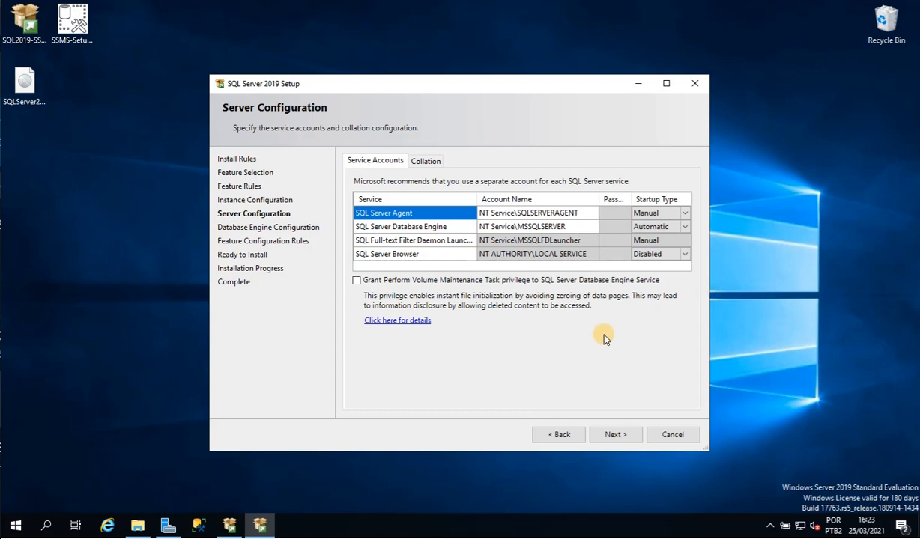
pyautogui.click(613, 433)
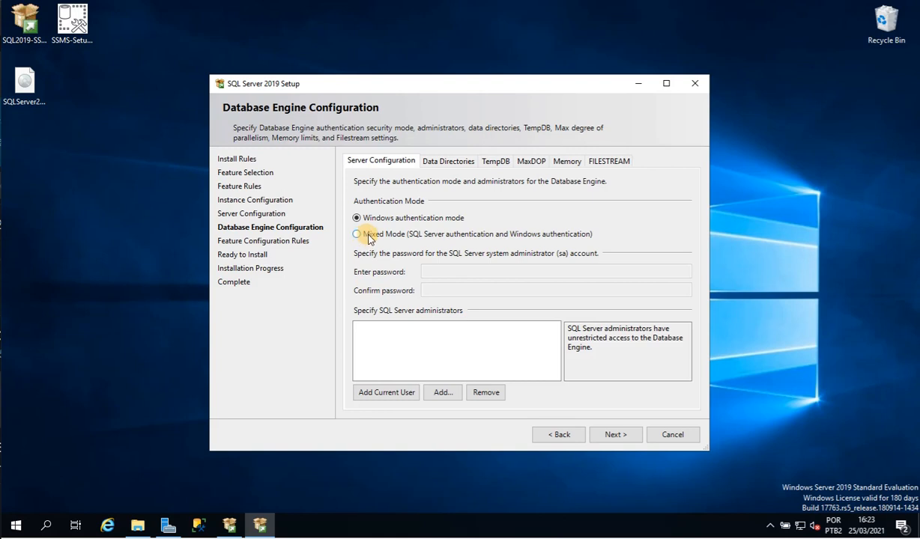
# Enable Mixed Mode authentication with a confirmed sa account password and add the current user as a SQL Server administrator
pyautogui.click(358, 234)
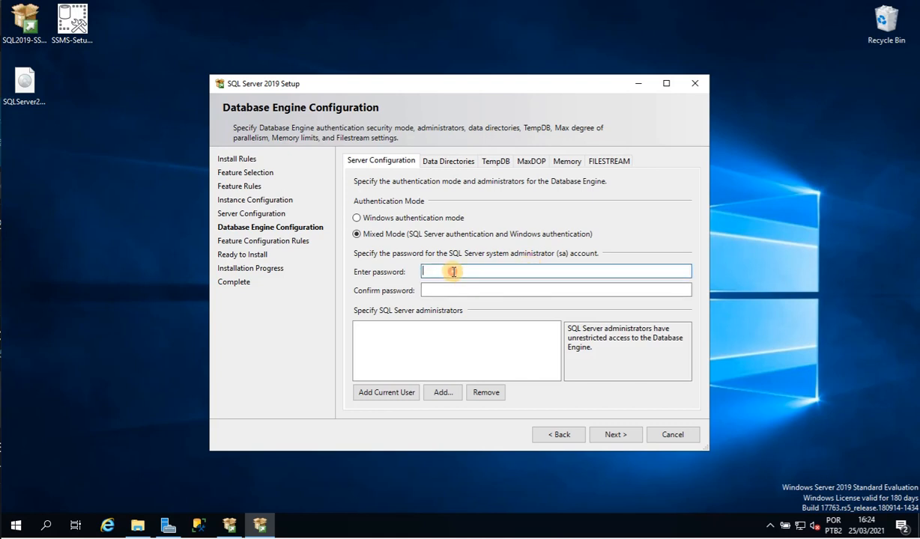
pyautogui.click(425, 270)
pyautogui.write('**********')
pyautogui.click(423, 290)
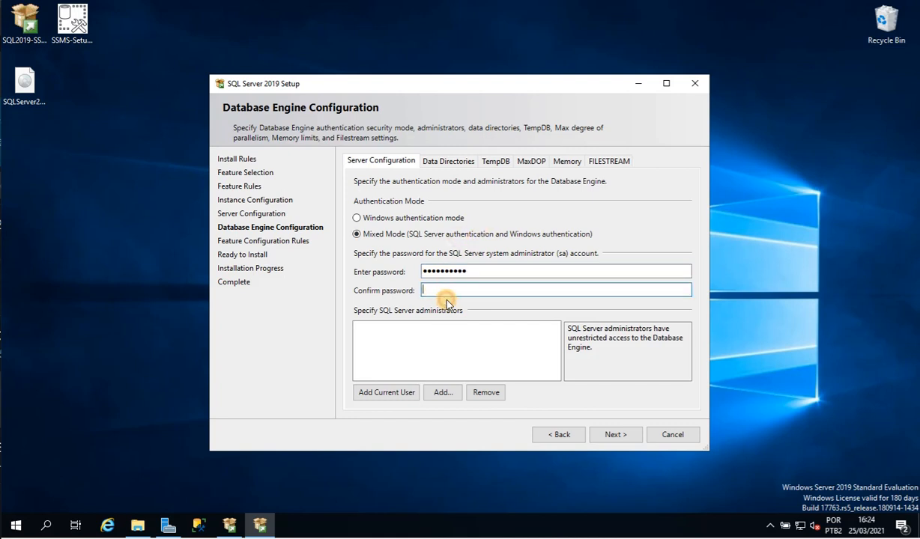
pyautogui.write('**********')
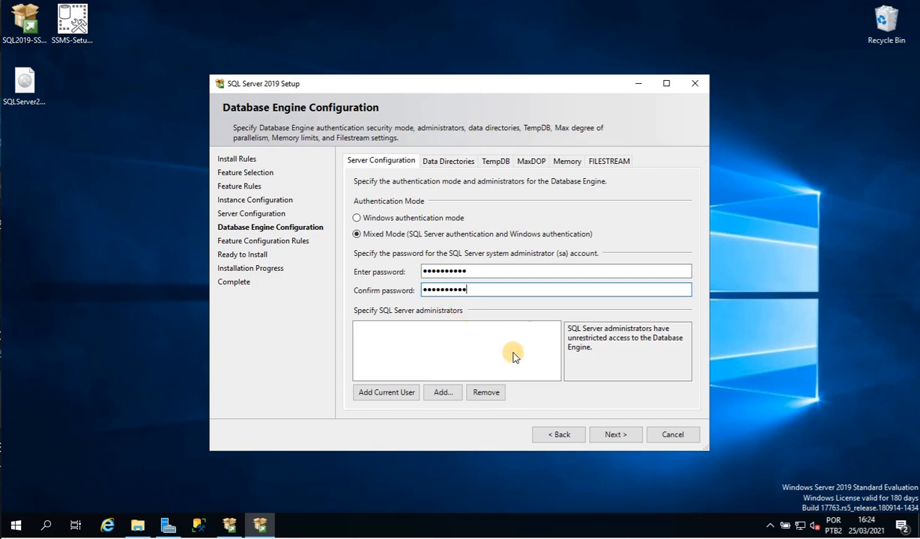
pyautogui.click(375, 389)
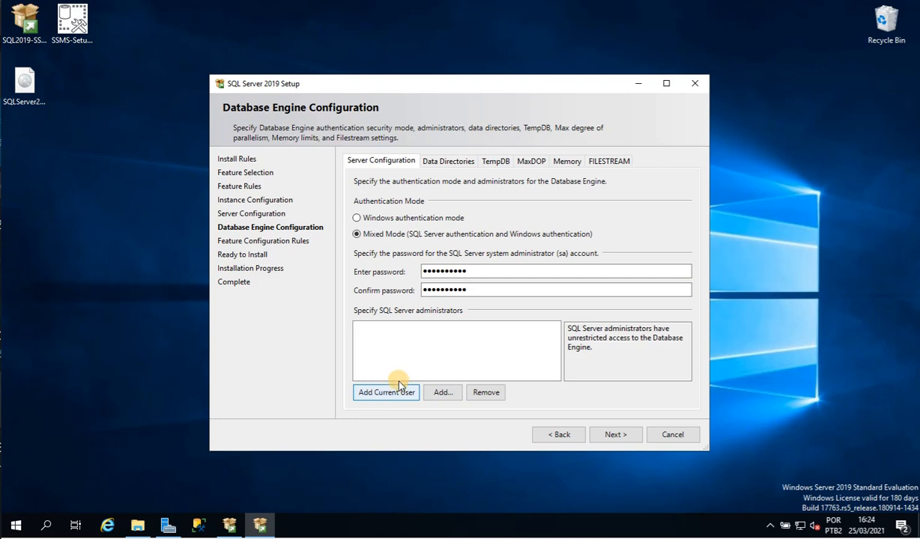
pyautogui.click(400, 385)
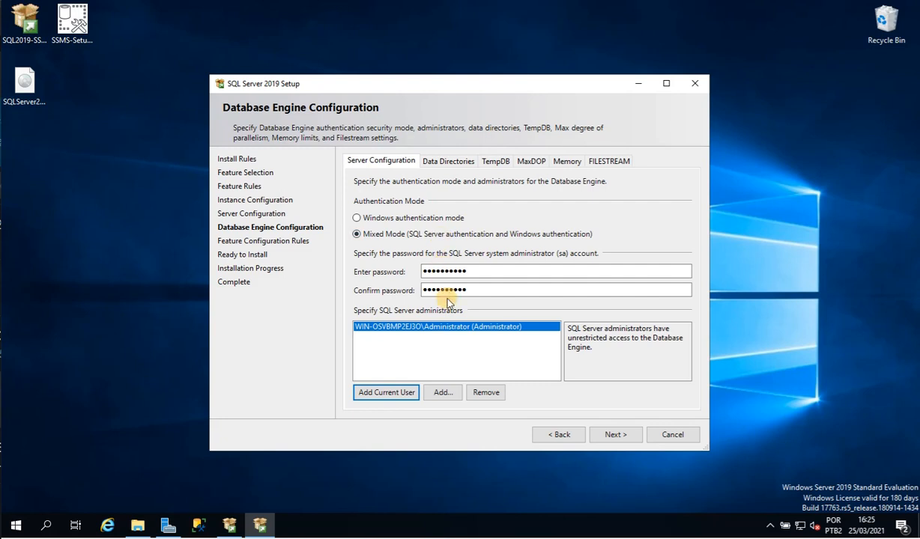
# Examine the data, log and backup directory paths of the database engine in a maximized setup window
pyautogui.click(442, 161)
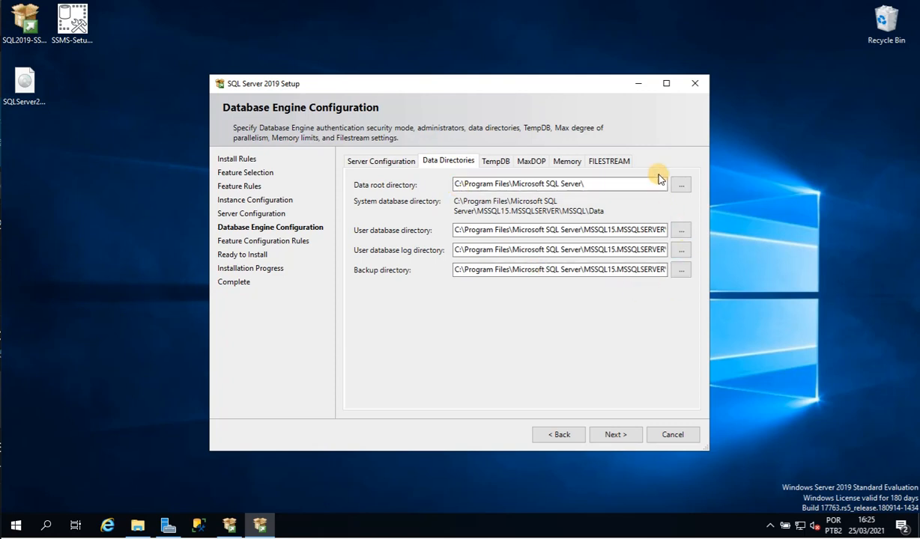
pyautogui.click(666, 84)
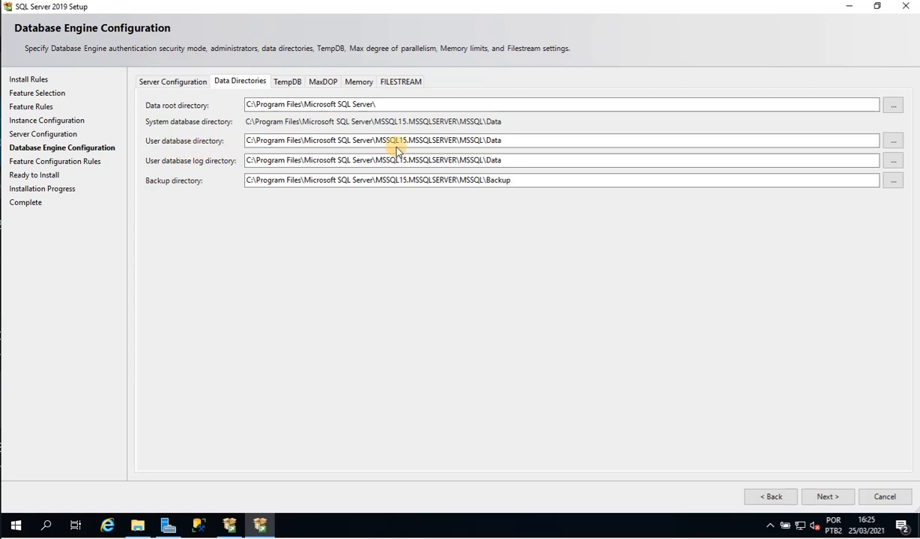
pyautogui.click(502, 142)
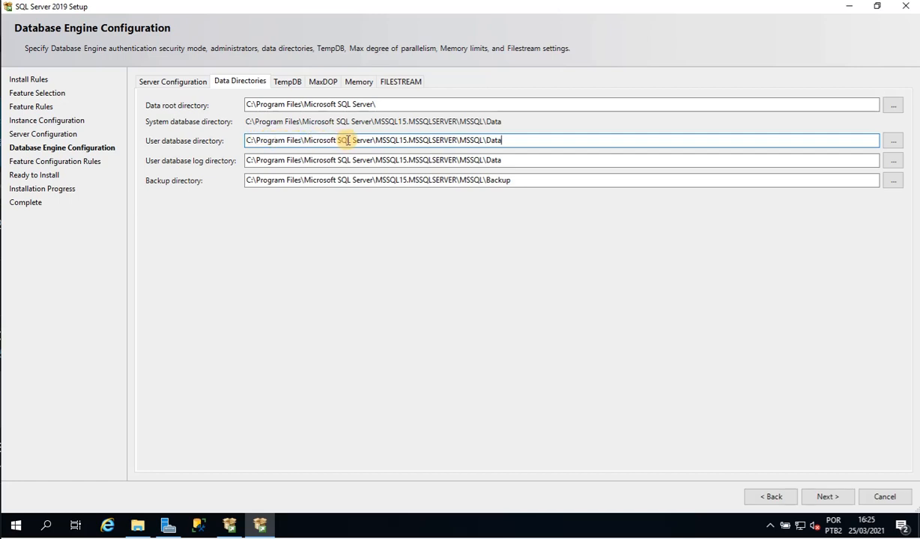
pyautogui.moveTo(360, 140); pyautogui.dragTo(491, 140)
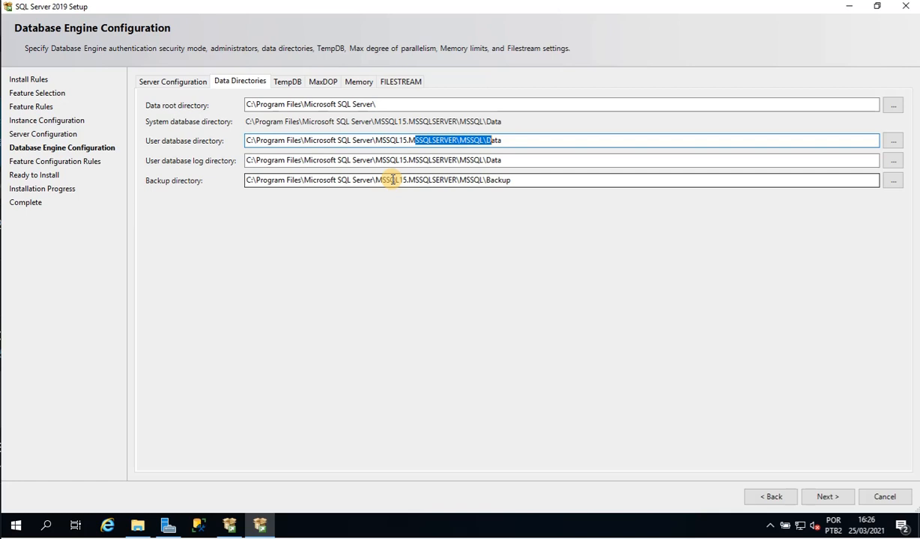
pyautogui.click(419, 140)
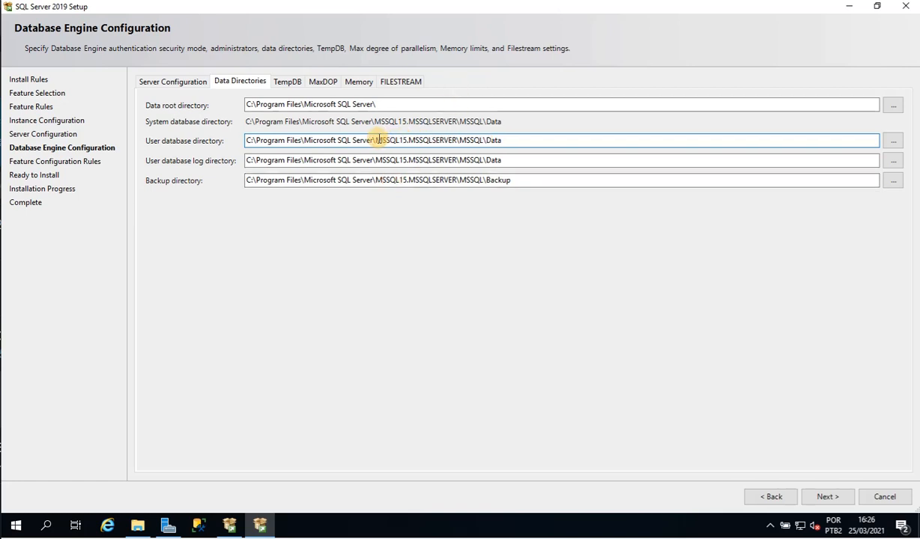
# Change the user database log directory to C:\Program Files\Microsoft SQL Server\MSSQL15.MSSQLSERVER\MSSQL\Log, keeping the data and backup directories
pyautogui.moveTo(376, 140); pyautogui.dragTo(481, 140)
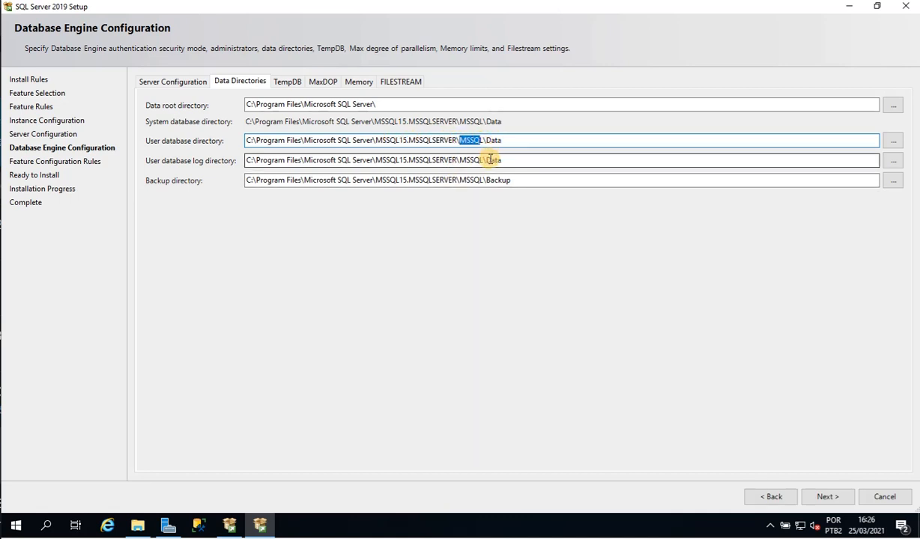
pyautogui.moveTo(492, 140); pyautogui.dragTo(498, 140)
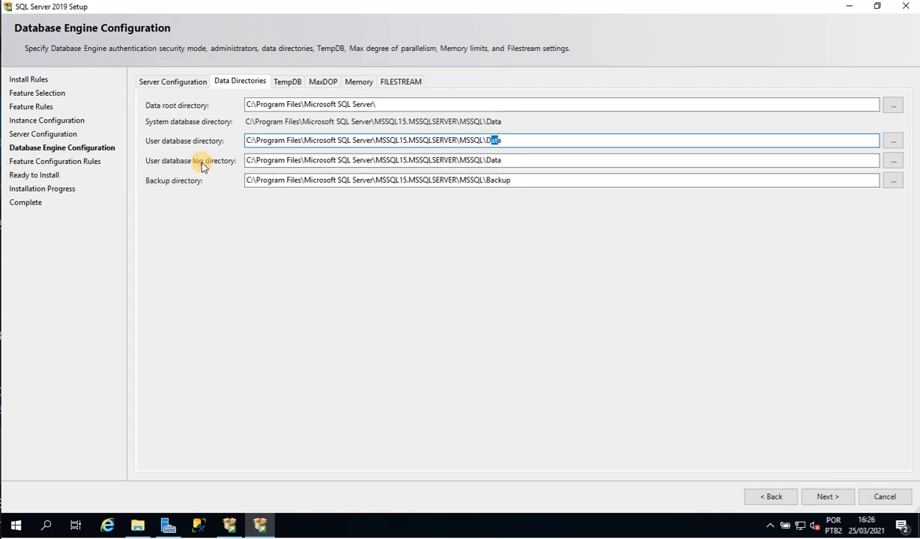
pyautogui.click(531, 161)
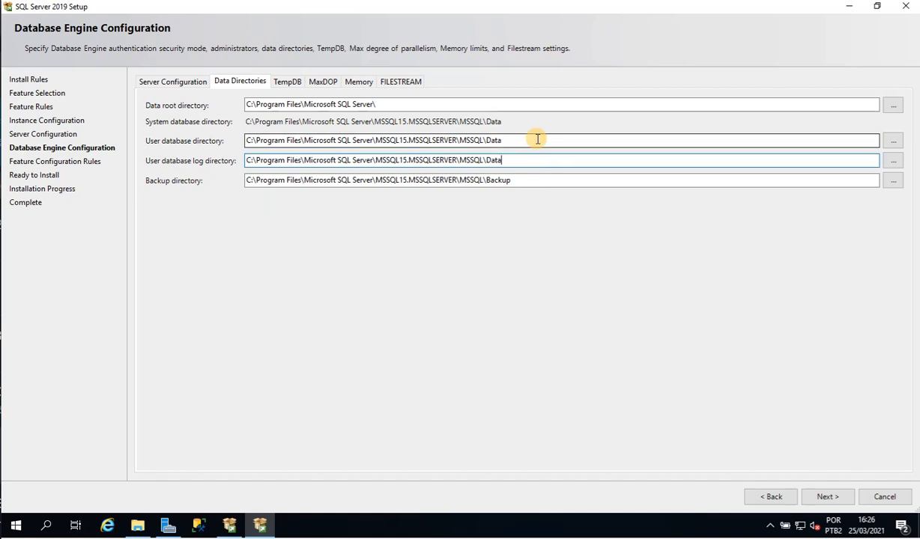
pyautogui.press('BackSpace')
pyautogui.press('BackSpace')
pyautogui.press('BackSpace')
pyautogui.press('BackSpace')
pyautogui.write('Log')
pyautogui.click(525, 180)
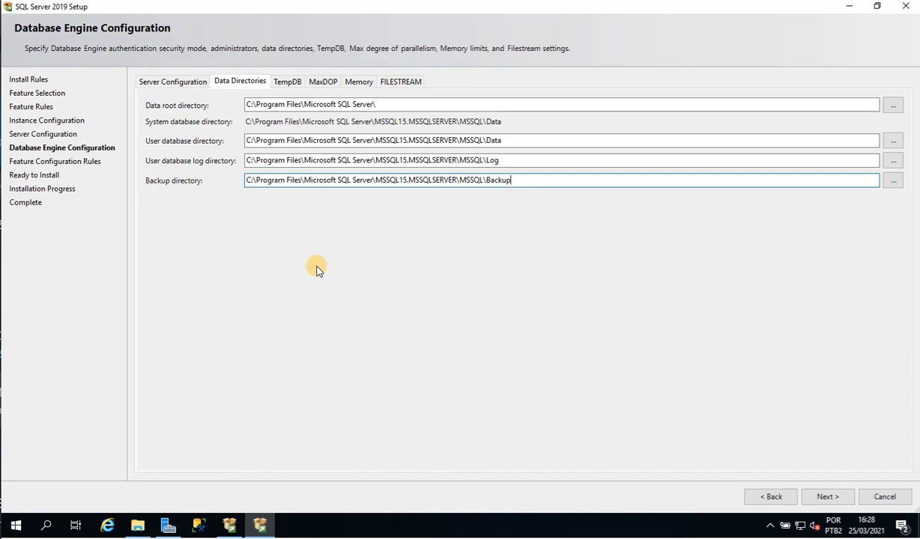
# Review the TempDB file settings and the maximum degree of parallelism
pyautogui.click(289, 83)
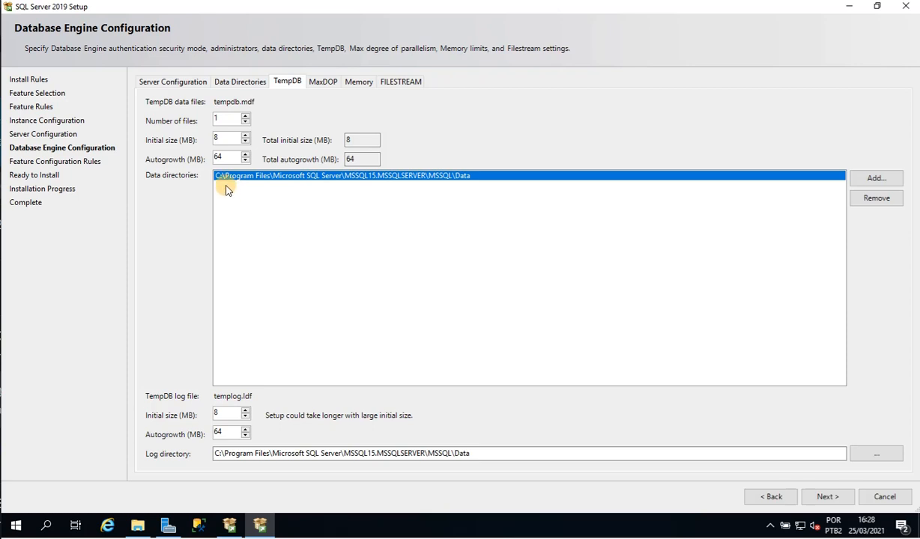
pyautogui.doubleClick(218, 158)
pyautogui.click(322, 82)
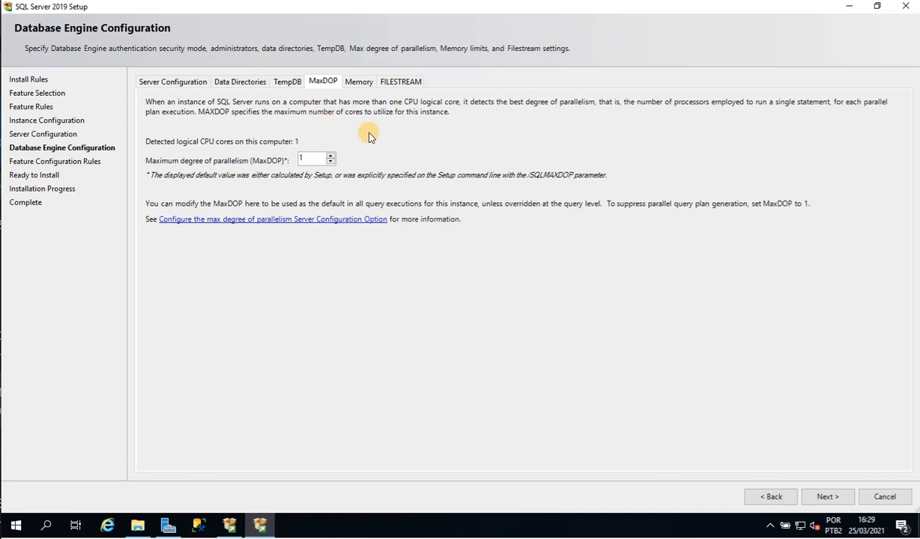
# Try the Recommended memory limits with Max Server Memory set to 512 MB and accept the recommended memory configuration
pyautogui.click(358, 83)
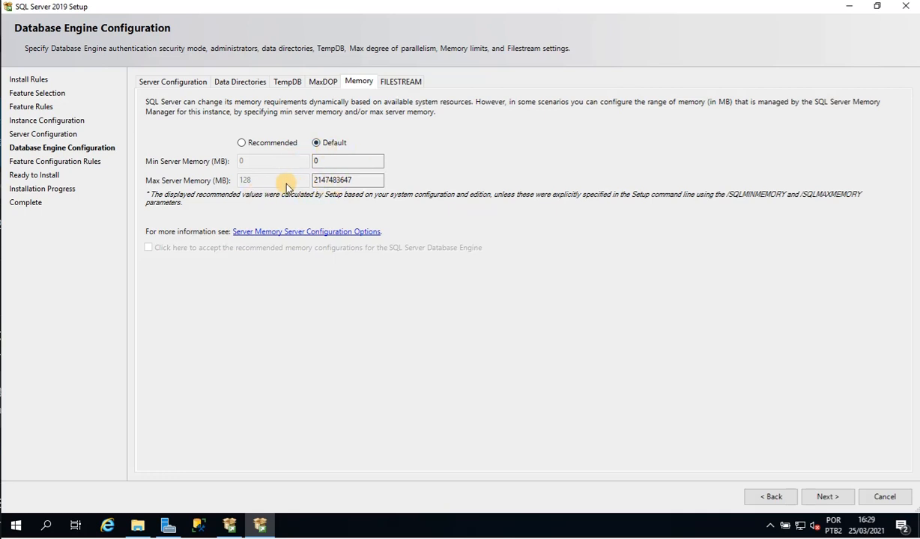
pyautogui.click(261, 150)
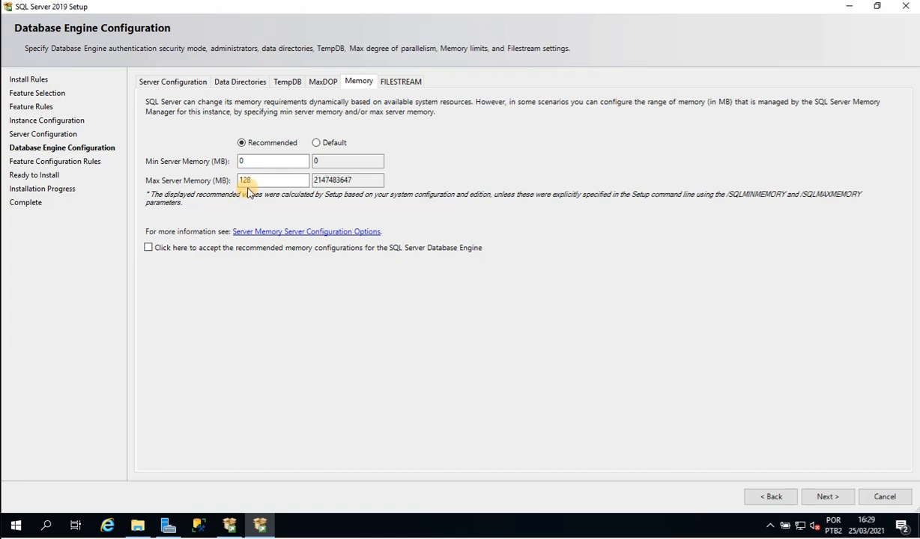
pyautogui.click(319, 143)
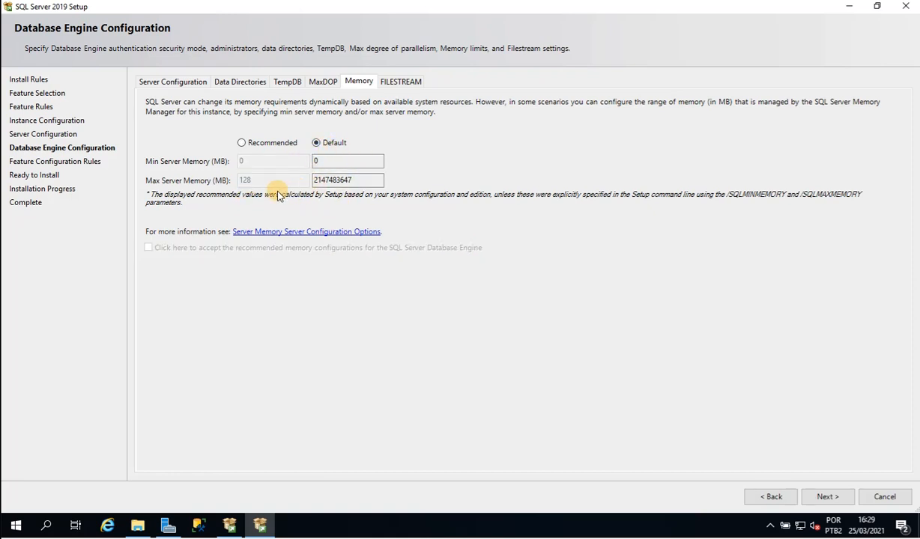
pyautogui.click(241, 143)
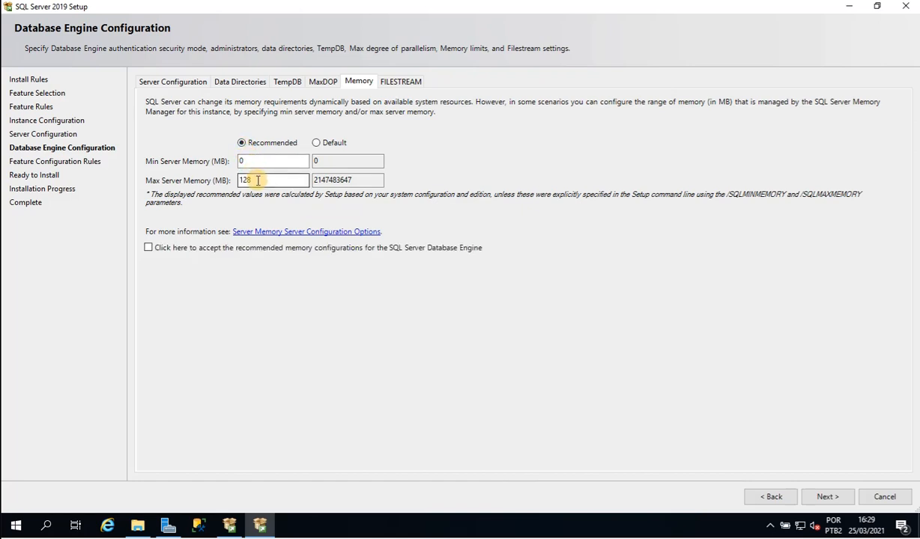
pyautogui.moveTo(257, 180); pyautogui.dragTo(237, 180)
pyautogui.press('Right')
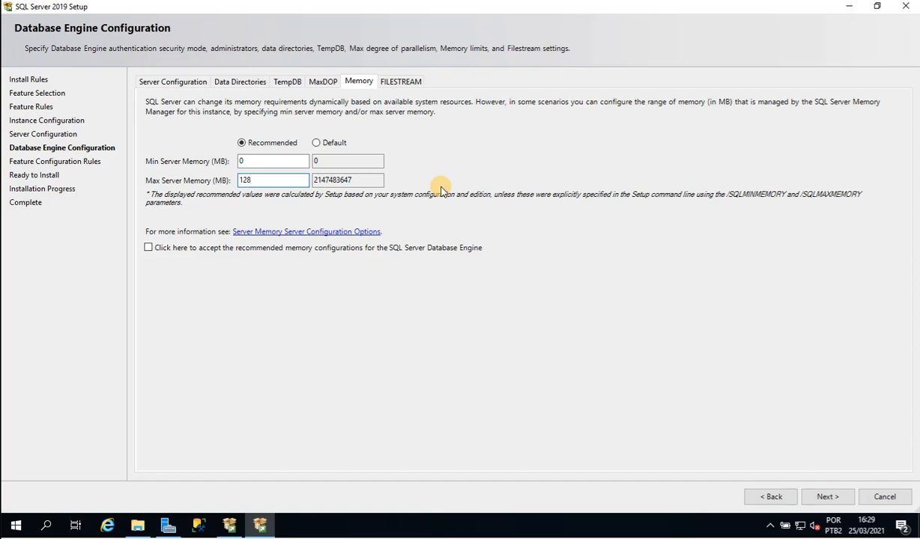
pyautogui.press('BackSpace')
pyautogui.press('BackSpace')
pyautogui.press('BackSpace')
pyautogui.write('512')
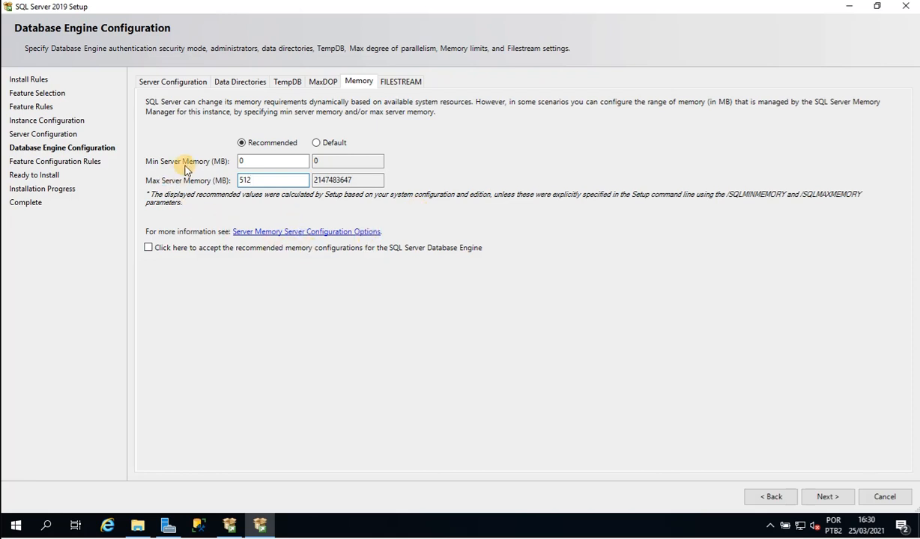
pyautogui.click(393, 81)
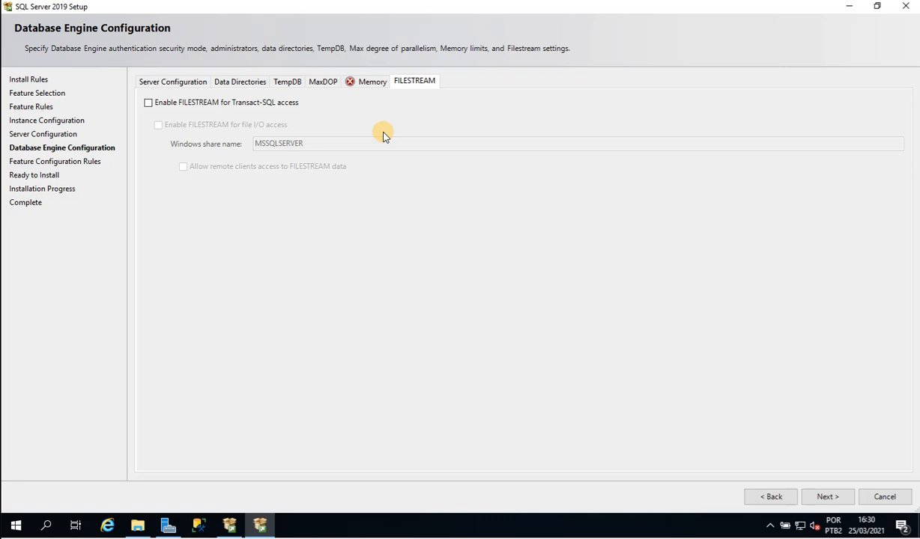
pyautogui.click(369, 89)
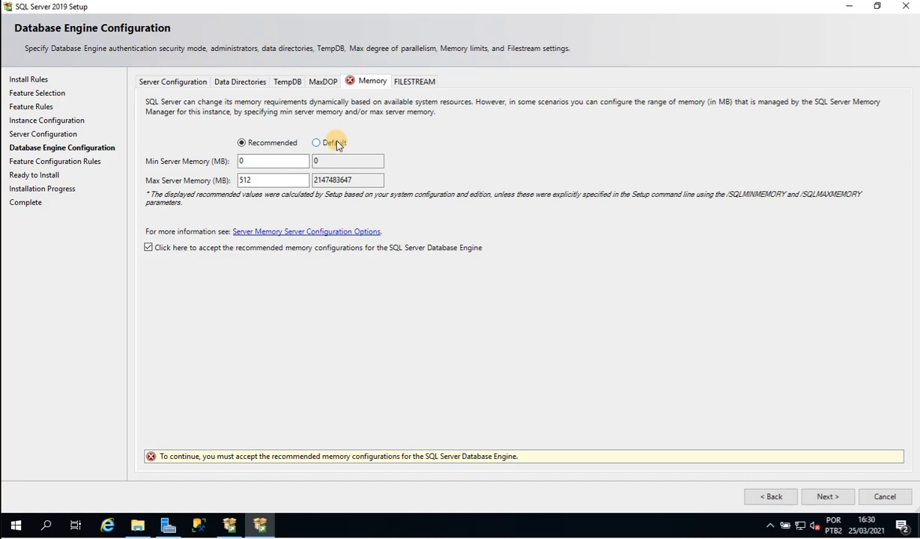
# Use the Default server memory limits, leave FILESTREAM disabled and continue to the installation summary
pyautogui.click(334, 143)
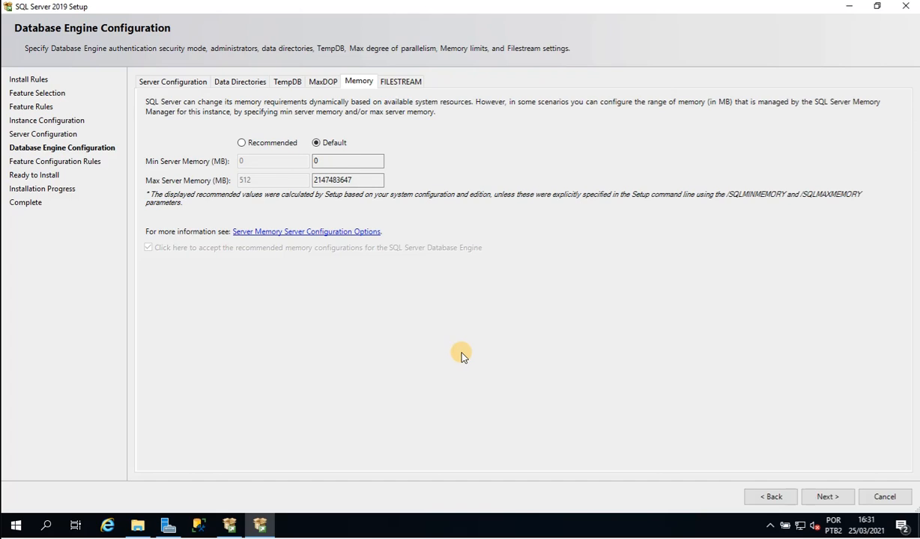
pyautogui.click(408, 82)
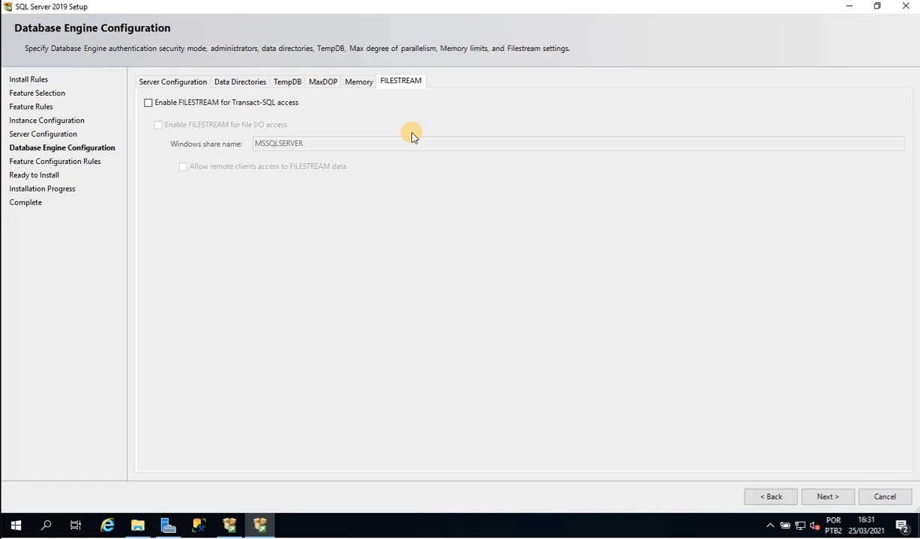
pyautogui.click(825, 496)
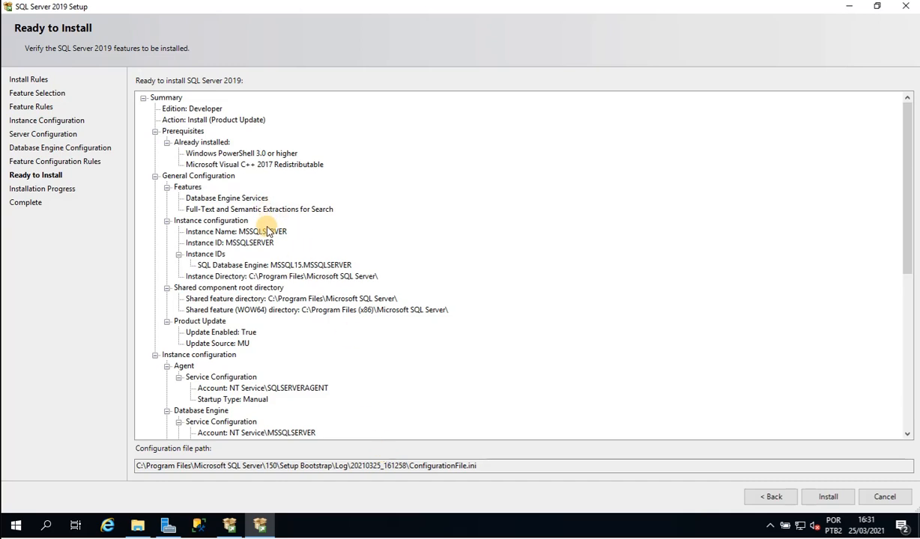
# Check the memory, collation and administrator entries in the summary, run the SQL Server 2019 installation and close the finished setup
pyautogui.scroll(-9, 271, 227)
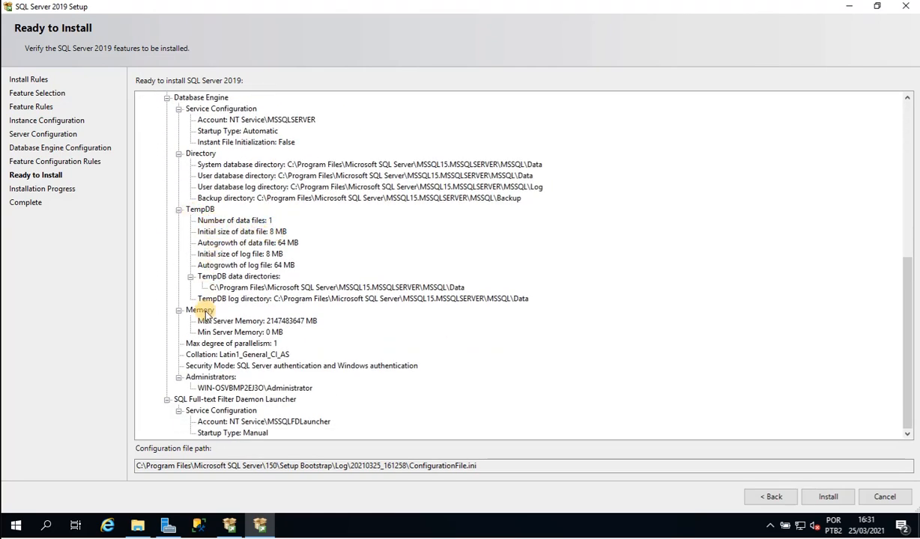
pyautogui.click(288, 320)
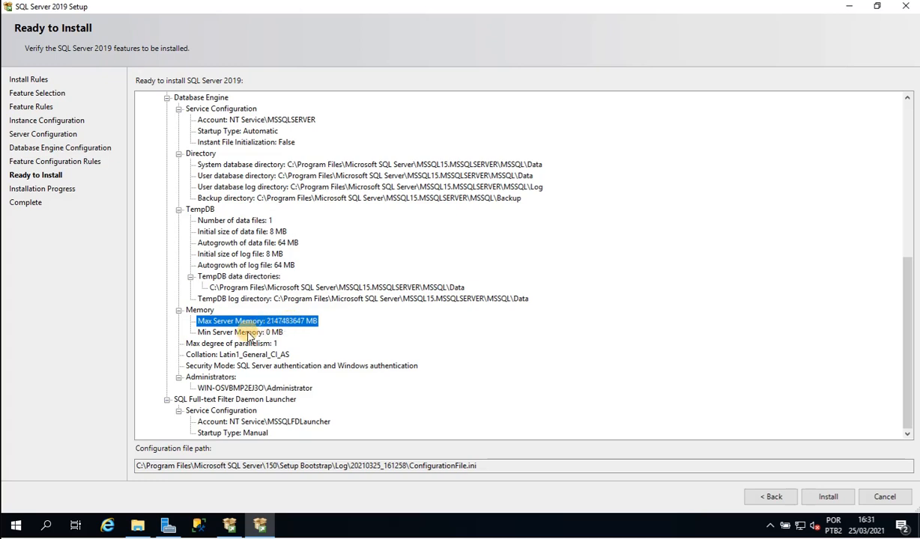
pyautogui.click(273, 334)
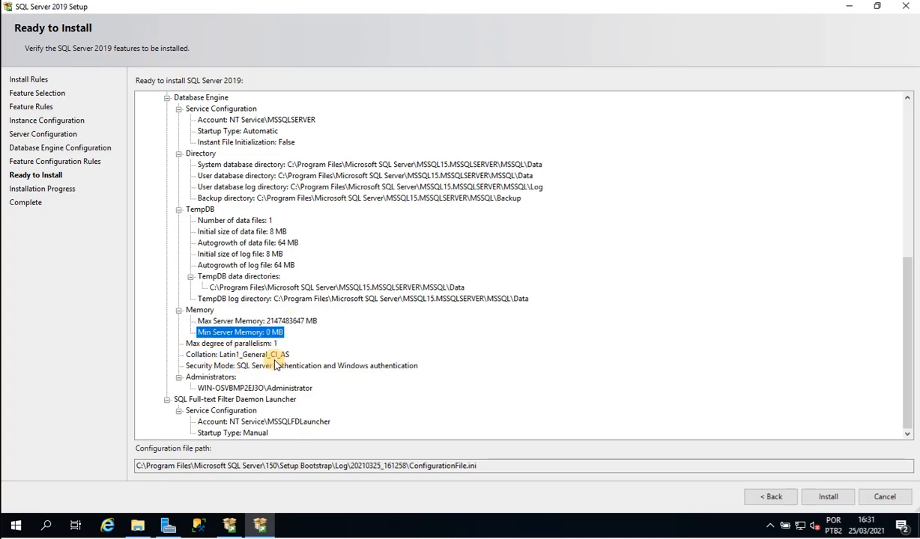
pyautogui.click(243, 356)
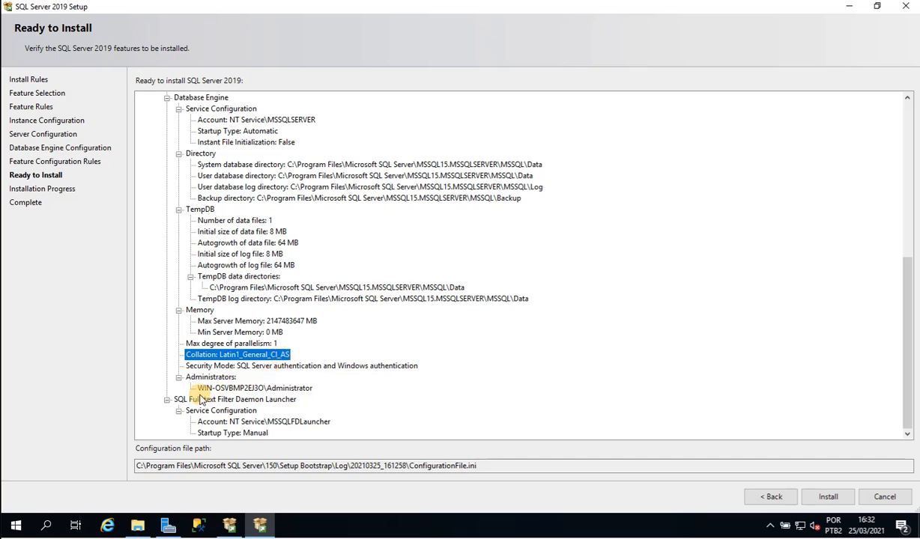
pyautogui.click(232, 388)
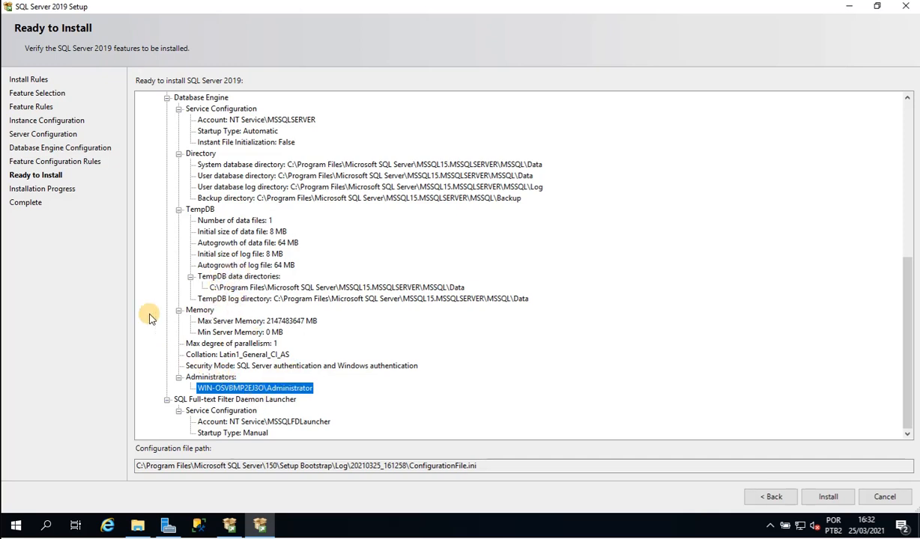
pyautogui.click(831, 501)
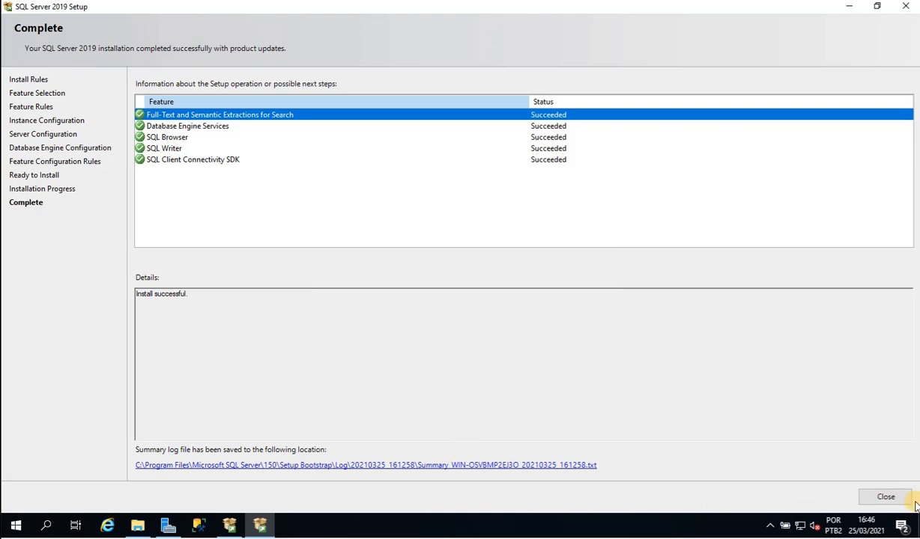
pyautogui.click(886, 497)
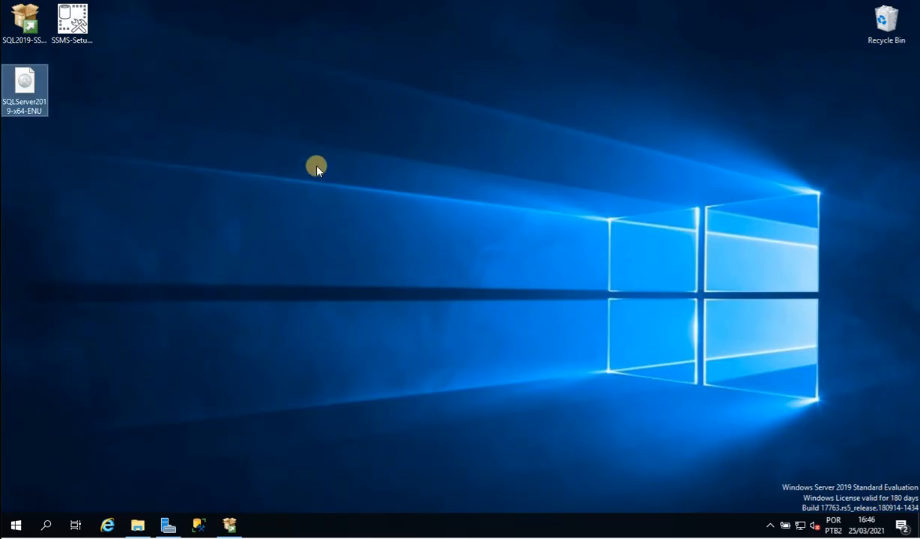
# Launch SQL Server Management Studio
pyautogui.click(199, 525)
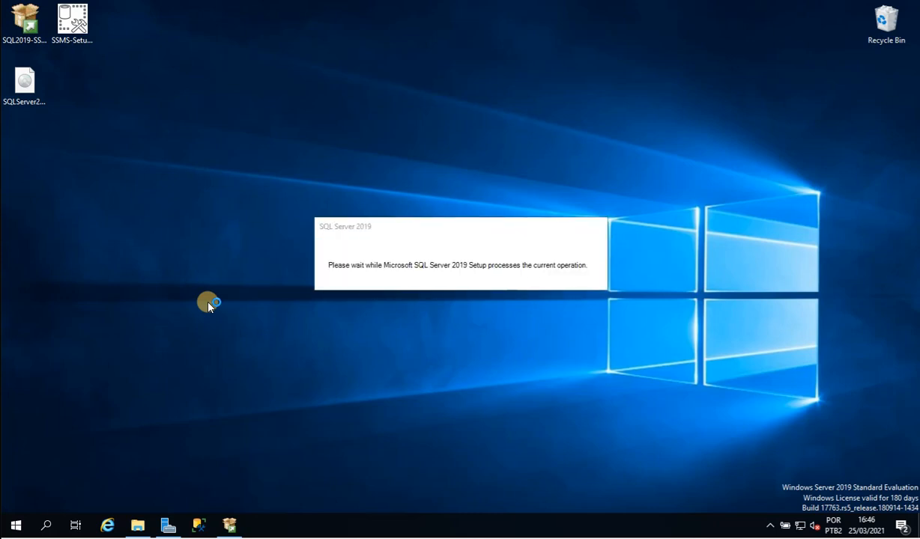
pyautogui.click(635, 316)
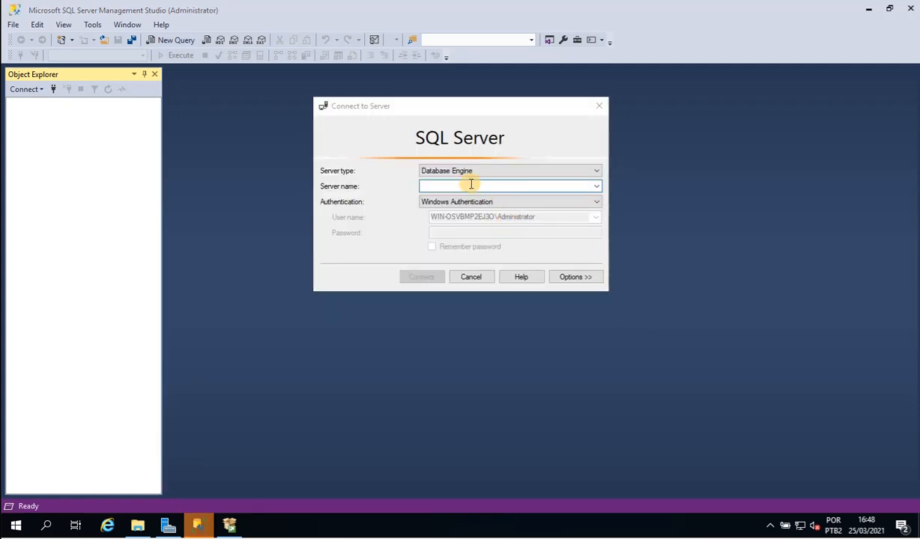
pyautogui.click(595, 186)
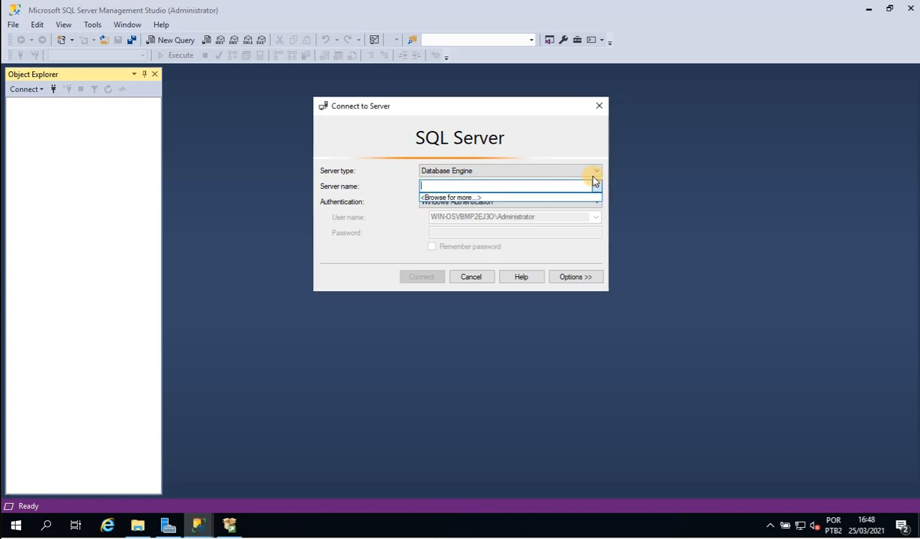
pyautogui.click(434, 197)
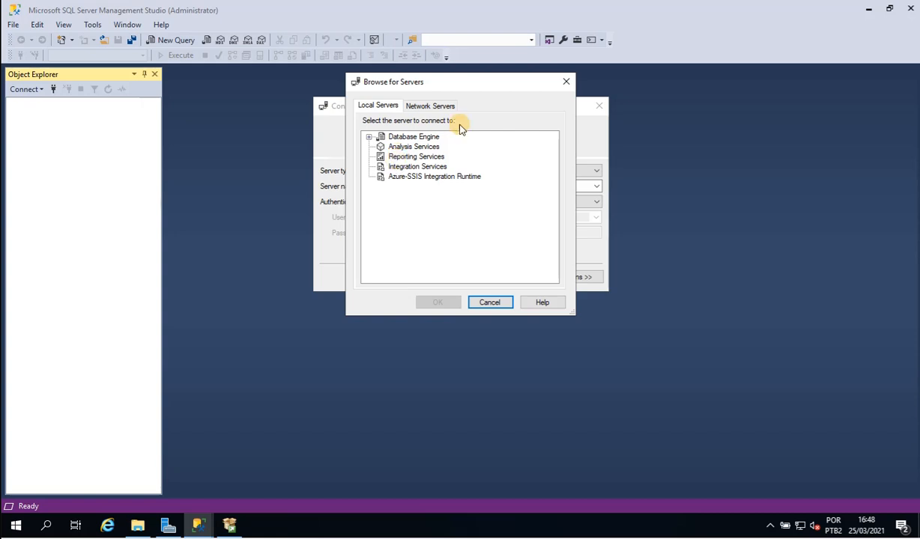
pyautogui.click(565, 81)
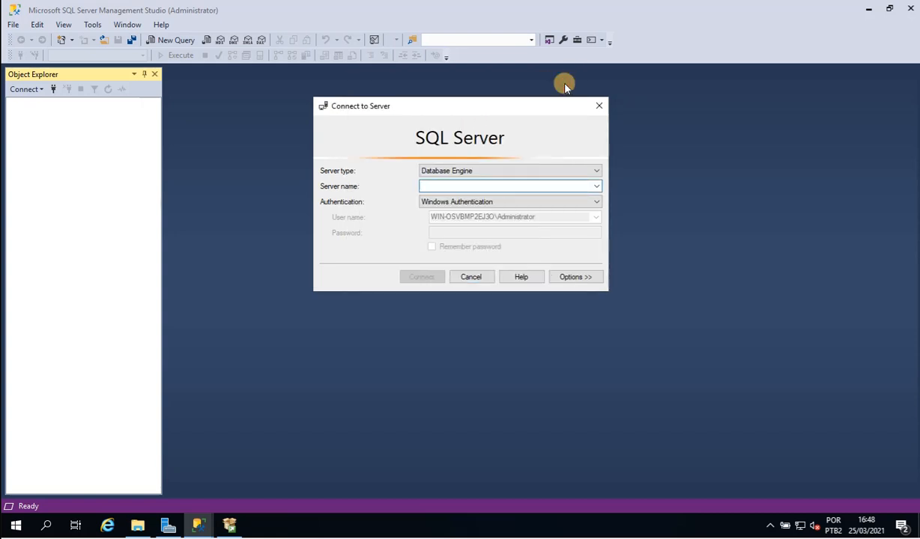
# Browse the local database engine servers and choose WIN-OSVBMP2EJ3O as the server to connect to
pyautogui.click(596, 186)
pyautogui.click(470, 197)
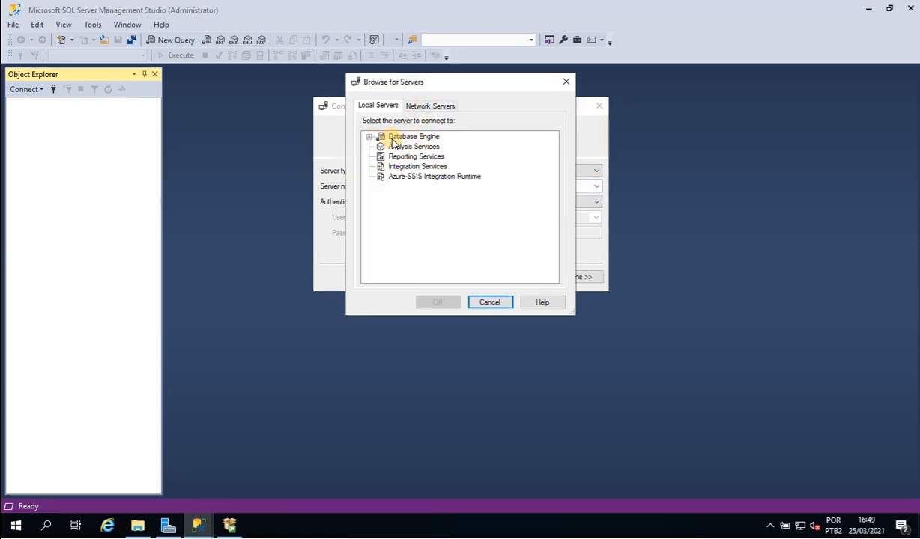
pyautogui.click(418, 137)
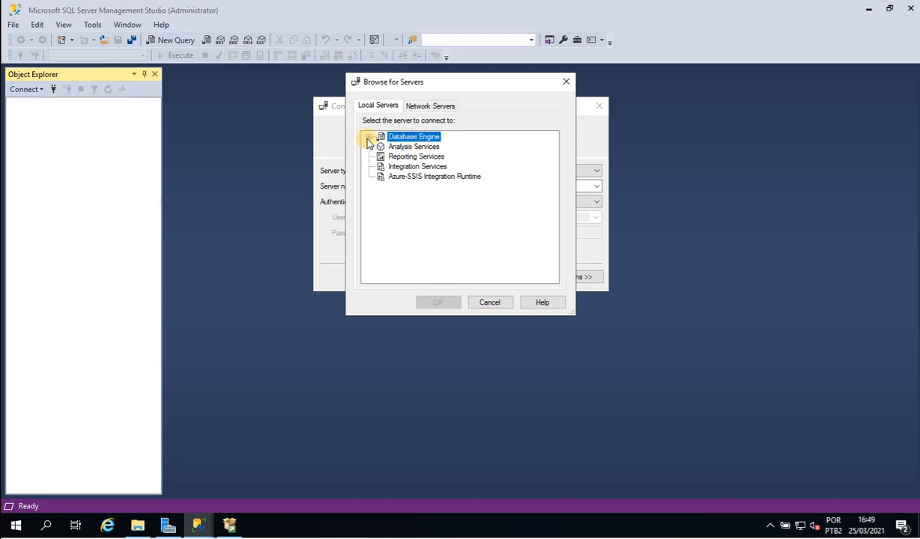
pyautogui.click(369, 137)
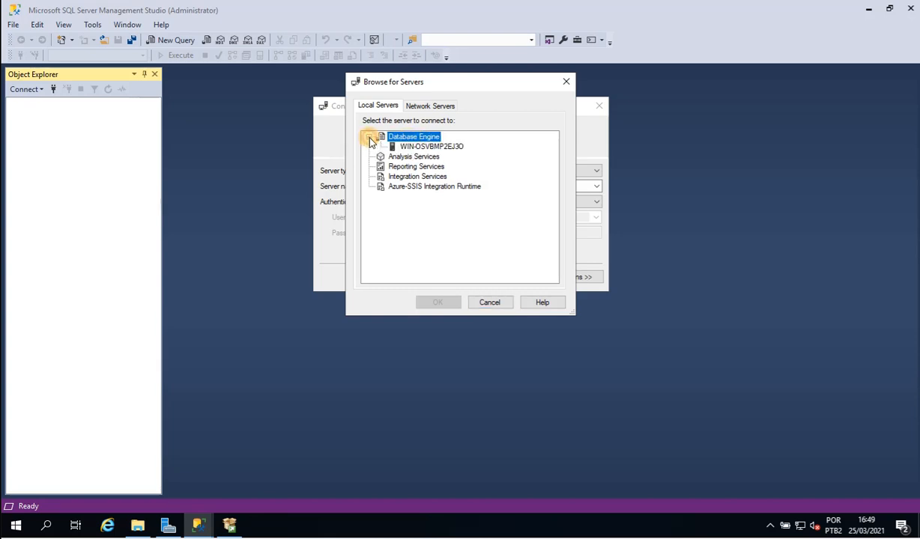
pyautogui.click(419, 147)
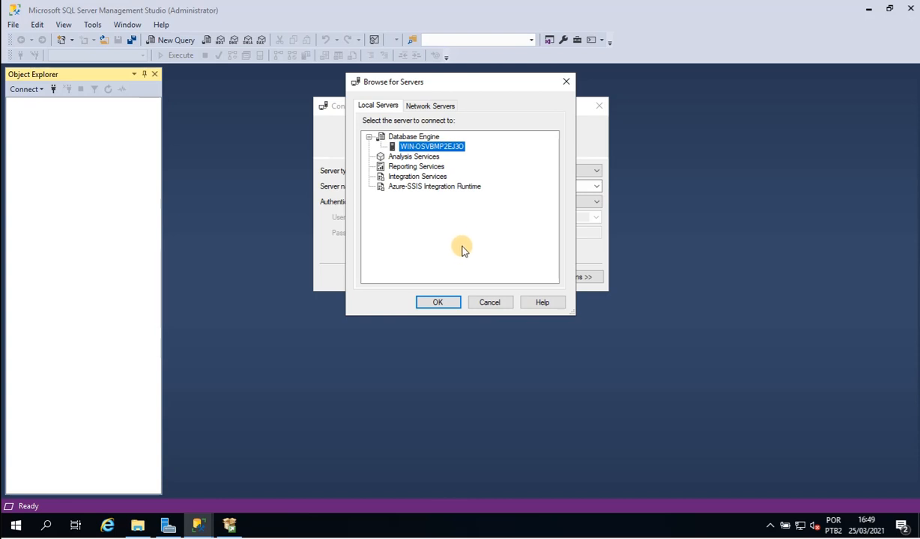
pyautogui.click(440, 303)
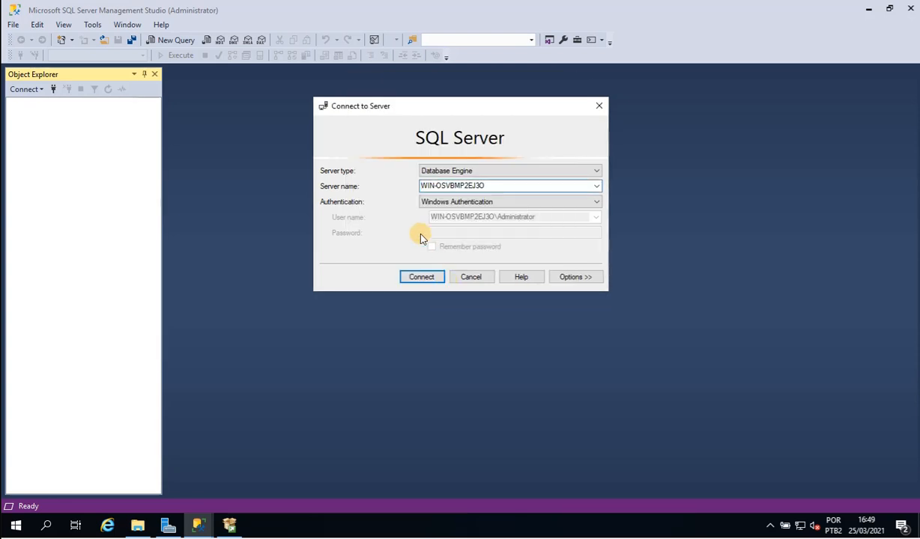
# Connect to the WIN-OSVBMP2EJ3O database engine using Windows Authentication
pyautogui.click(445, 203)
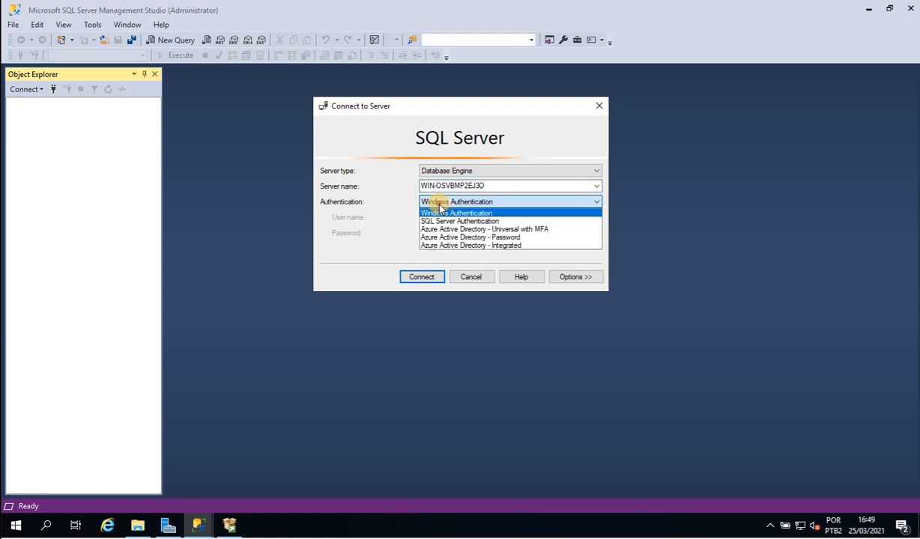
pyautogui.click(485, 204)
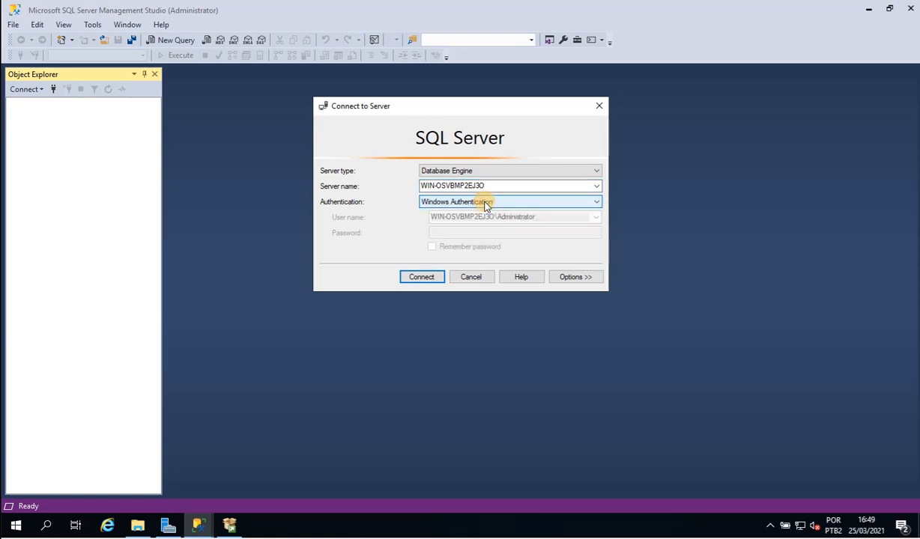
pyautogui.click(422, 277)
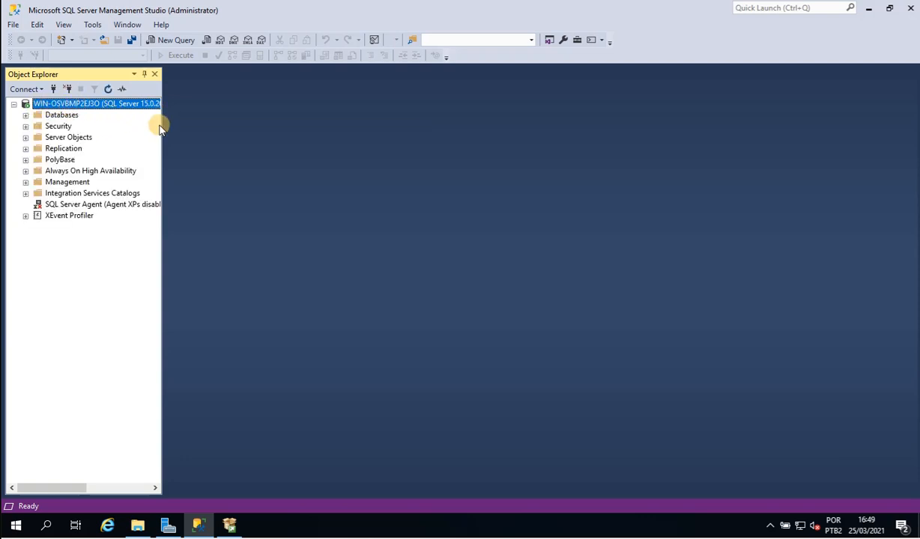
pyautogui.moveTo(163, 134); pyautogui.dragTo(164, 165)
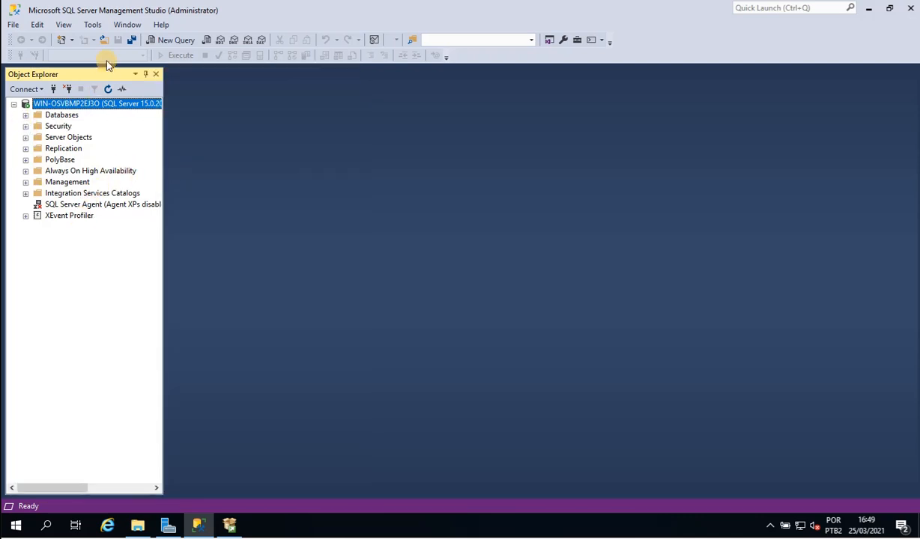
# Open a new query on the connected server and run SELECT * FROM SYS.TABLES; against the master database
pyautogui.click(165, 40)
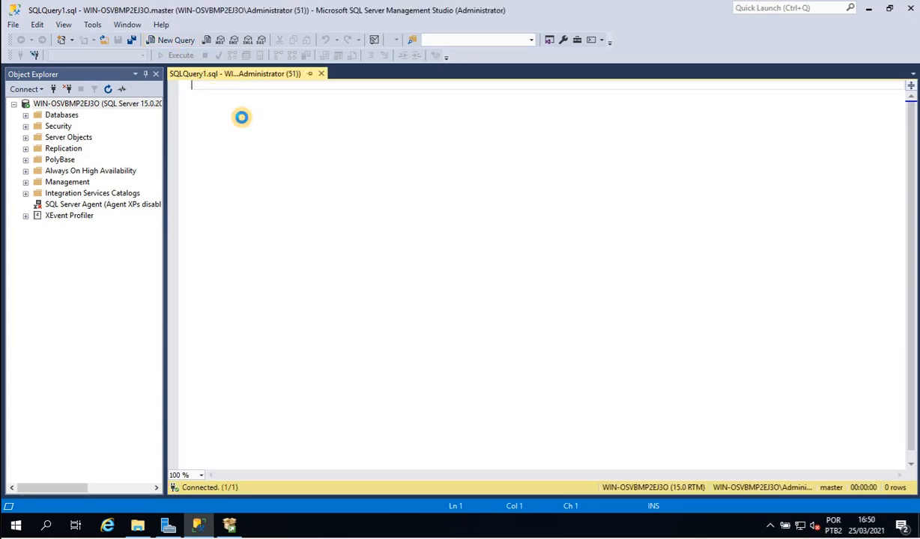
pyautogui.write('SELECT * FROM SYS.TABLES')
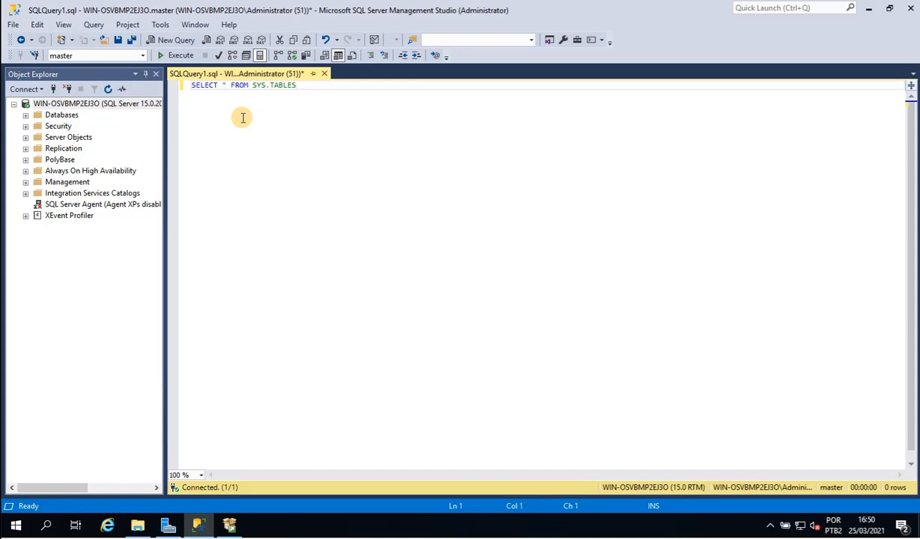
pyautogui.click(345, 252)
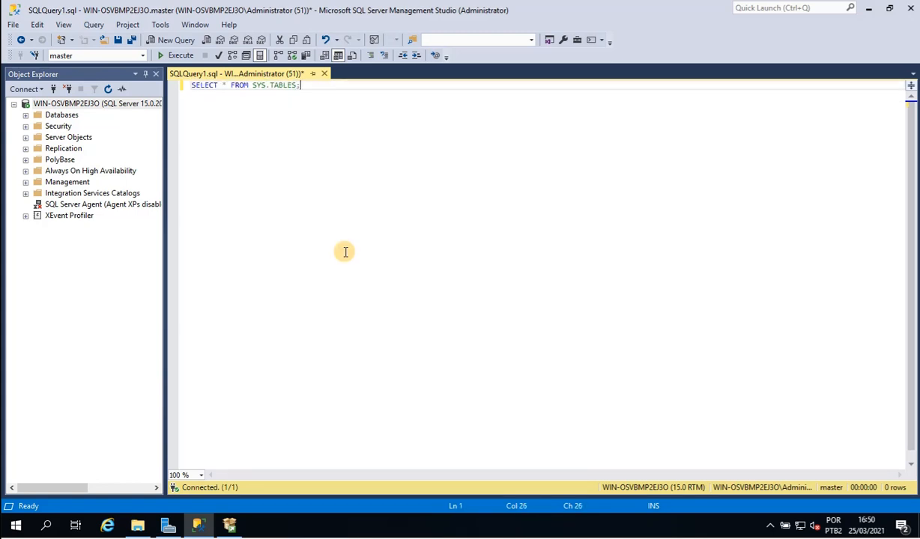
pyautogui.press('F5')
pyautogui.press('F5')
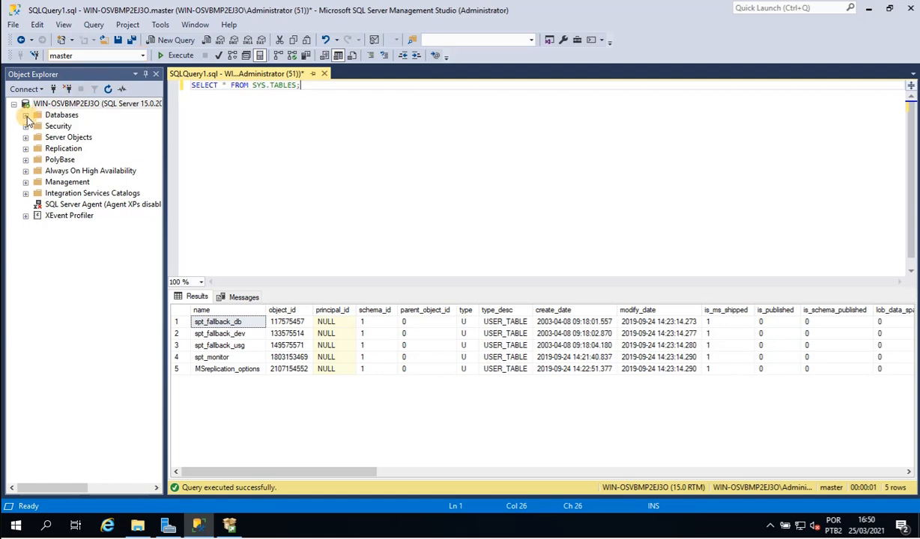
# Change the query to SELECT * FROM SYS.DATABASES; and run it
pyautogui.moveTo(298, 86); pyautogui.dragTo(255, 88)
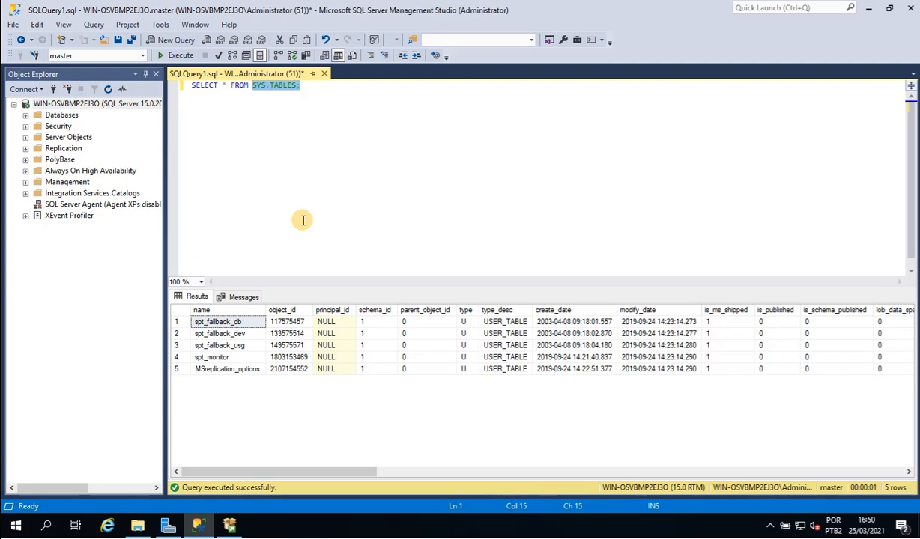
pyautogui.write('S')
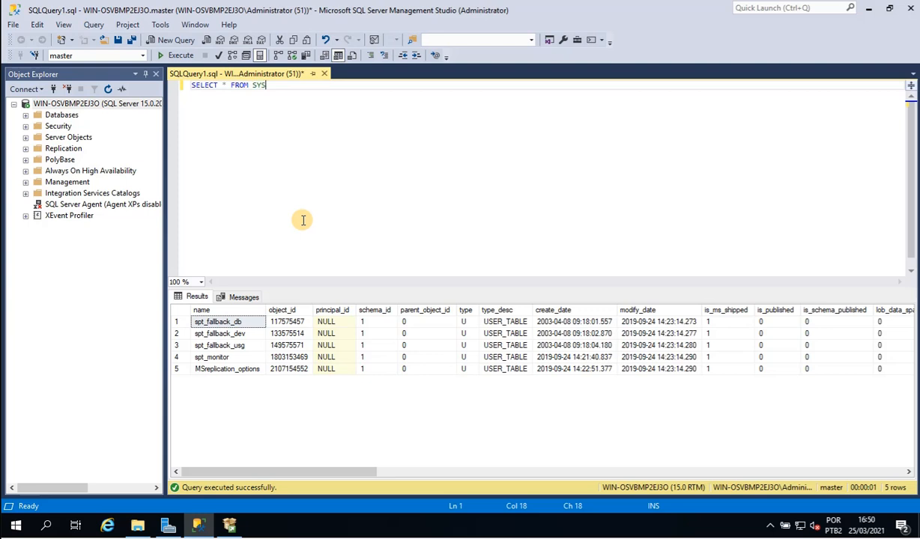
pyautogui.write('YS.DATABA')
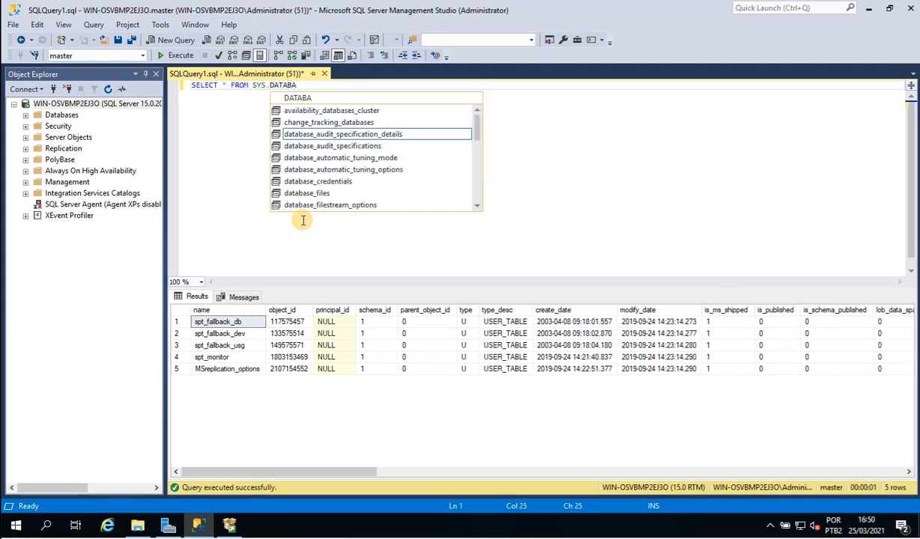
pyautogui.write('SES;')
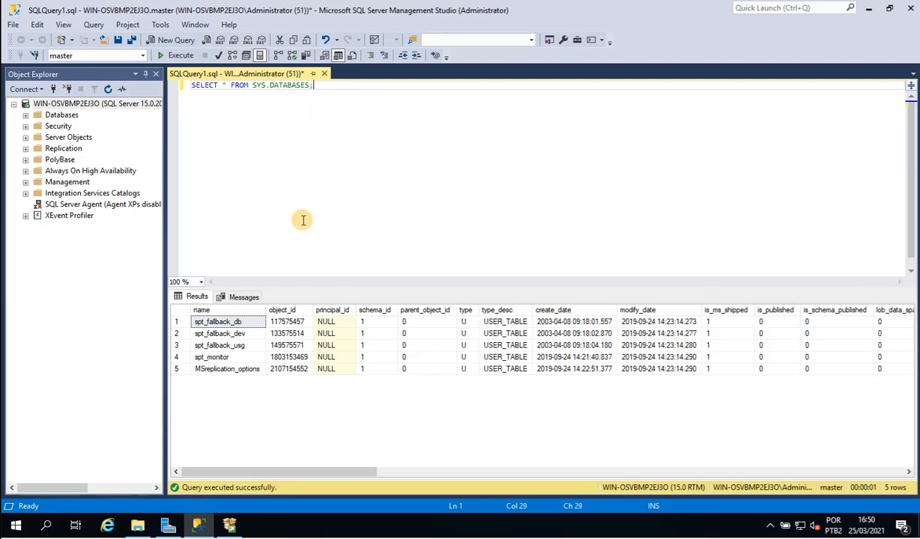
pyautogui.press('F5')
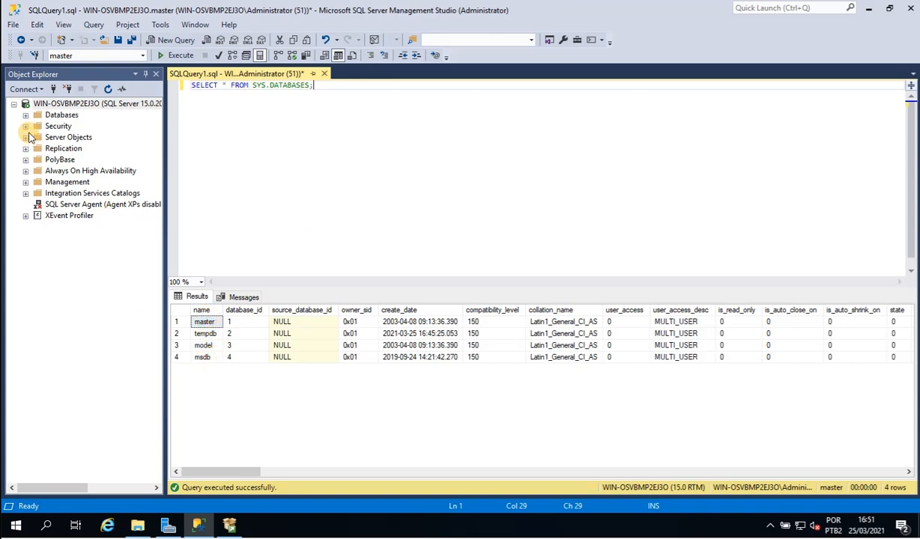
# Expand the server's Databases and System Databases folders to view the system databases
pyautogui.click(26, 115)
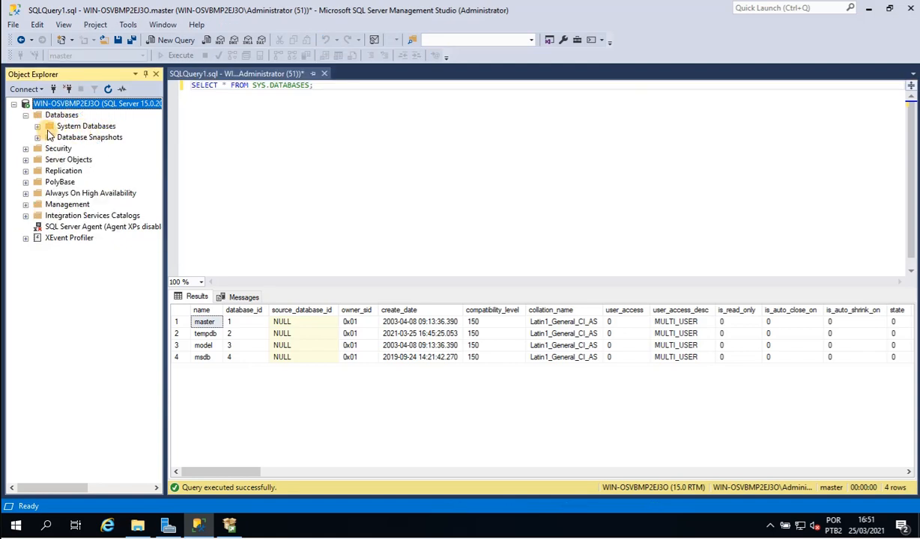
pyautogui.click(88, 127)
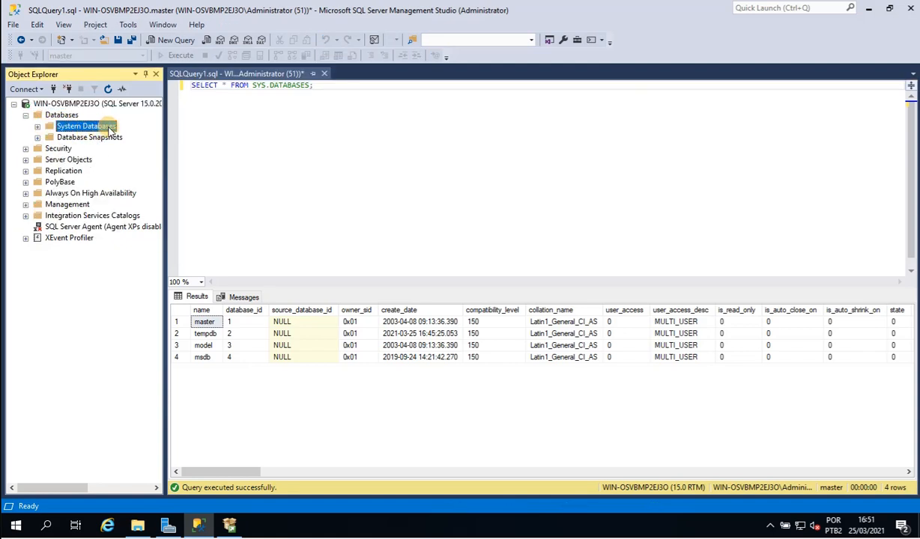
pyautogui.click(38, 128)
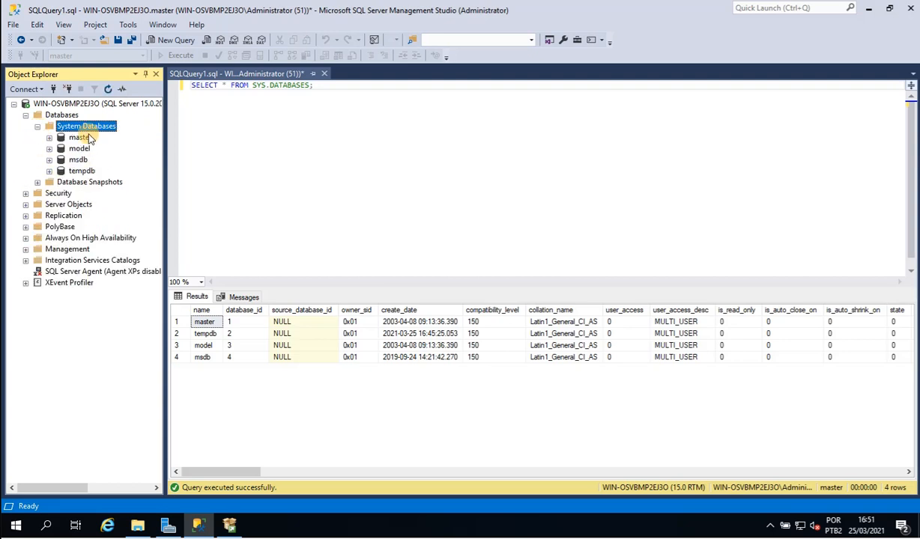